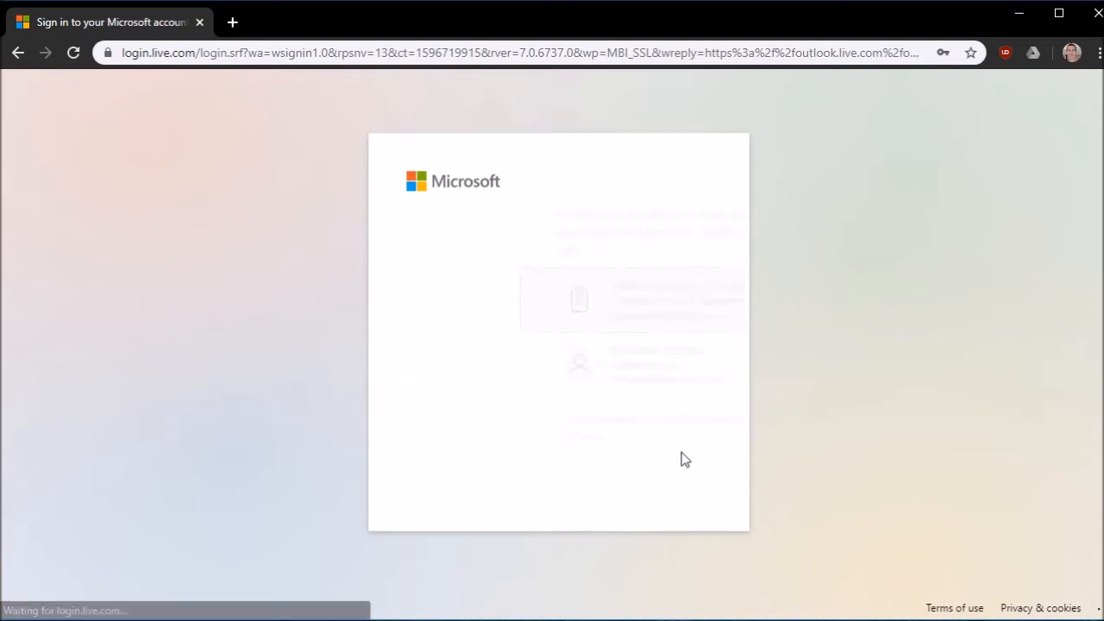
Sign in with the work or school account and go to the Calendar week of August 2–8, 2020
left_click(530, 306)
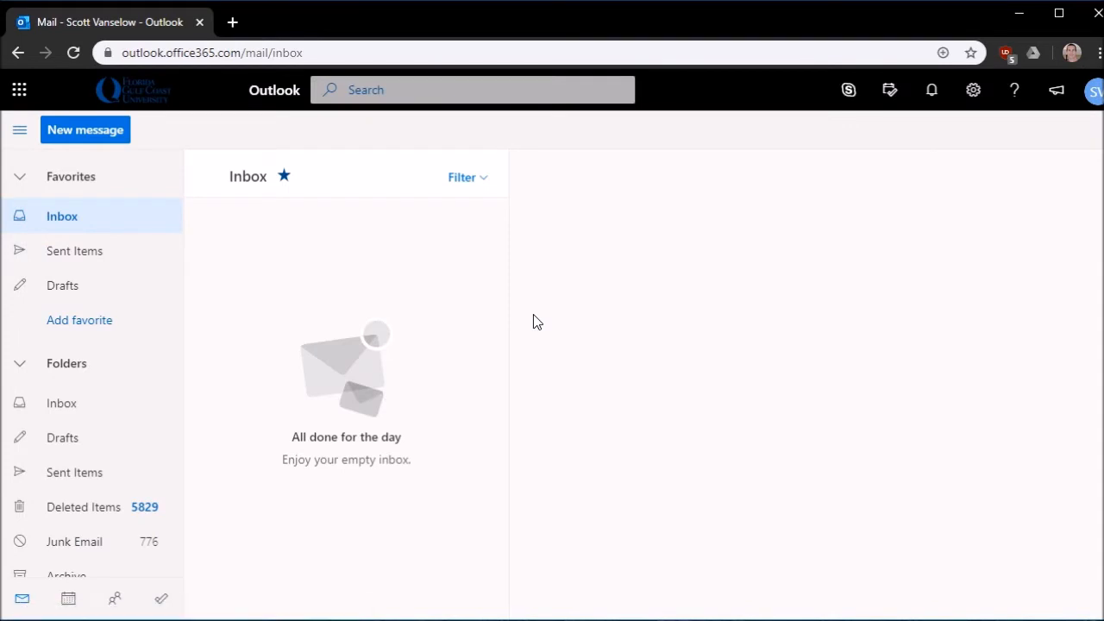
left_click(69, 598)
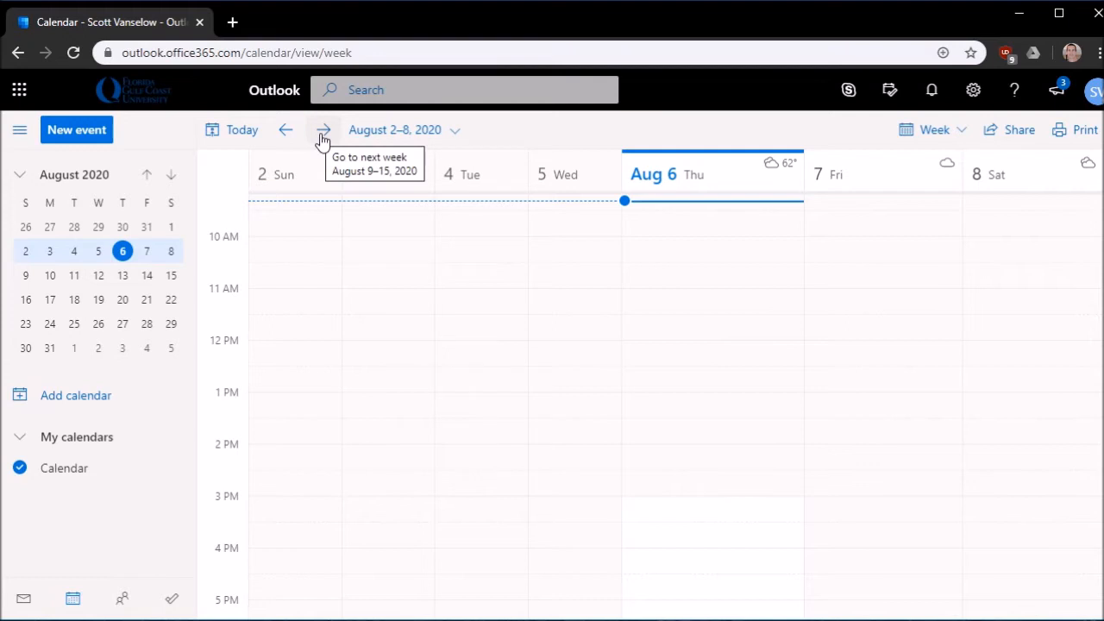
Advance the calendar to the week of August 9–15 and keep Week view
left_click(323, 137)
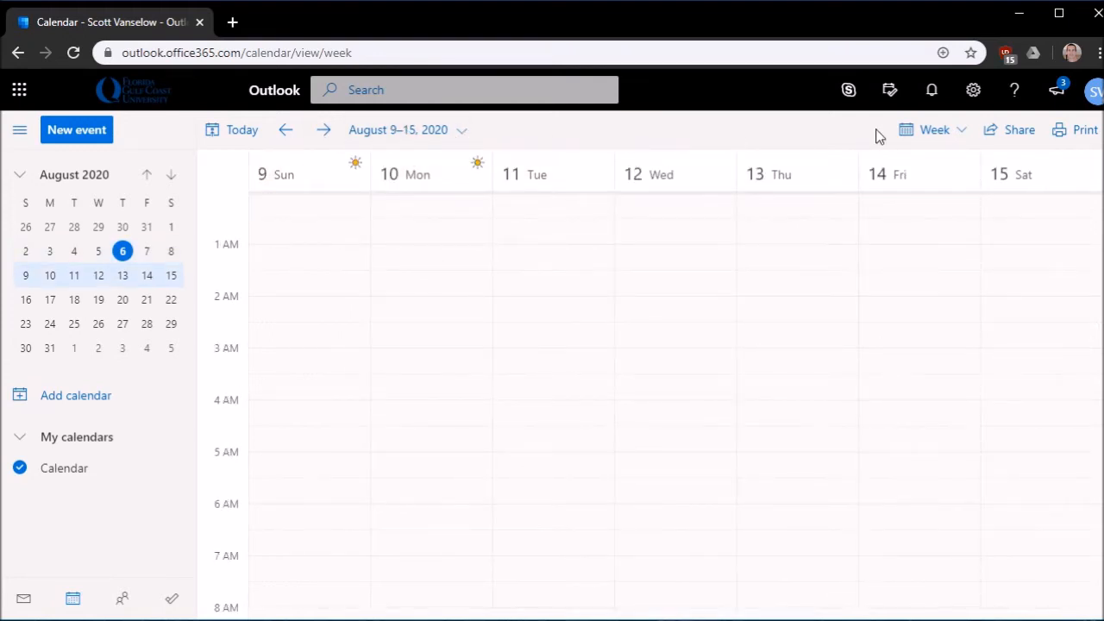
left_click(959, 136)
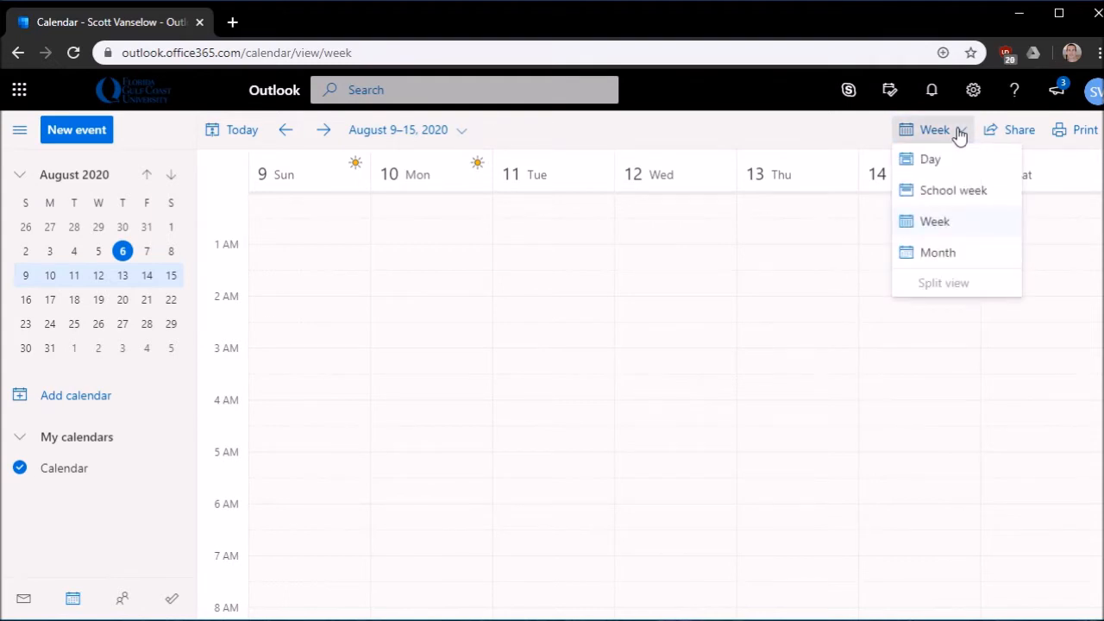
left_click(960, 135)
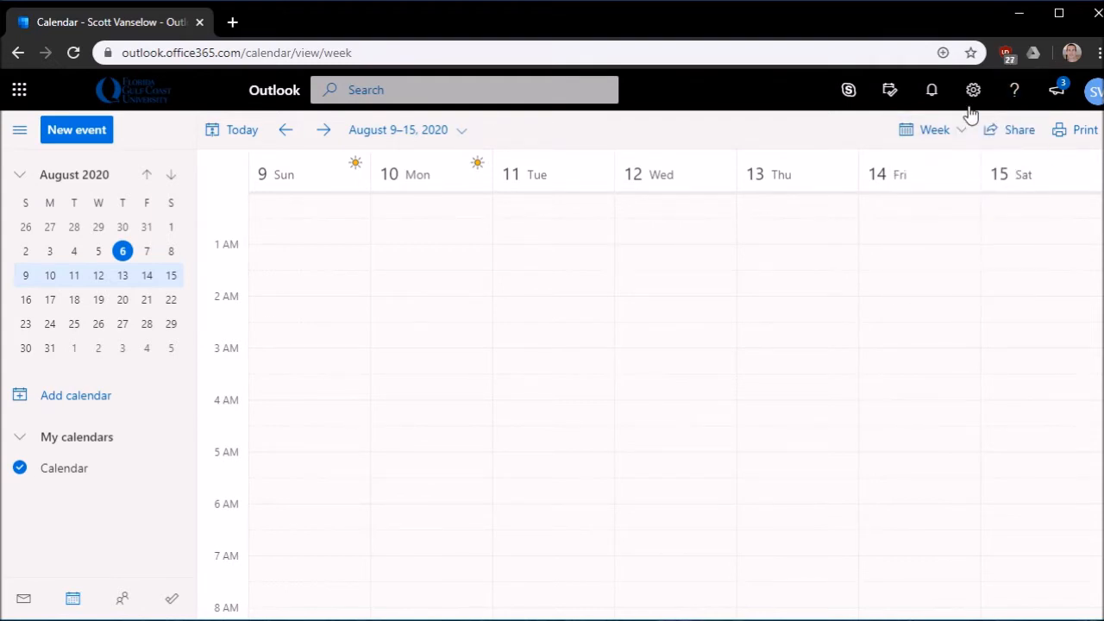
Open the full Outlook settings from the quick settings panel
left_click(973, 90)
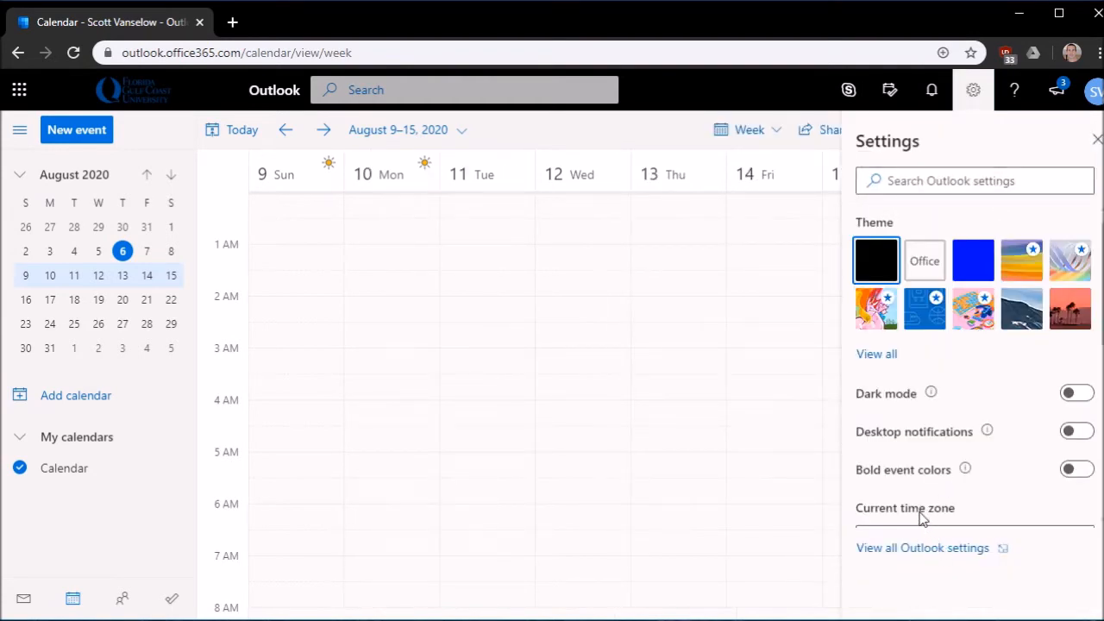
scroll(936, 518, "down", 2)
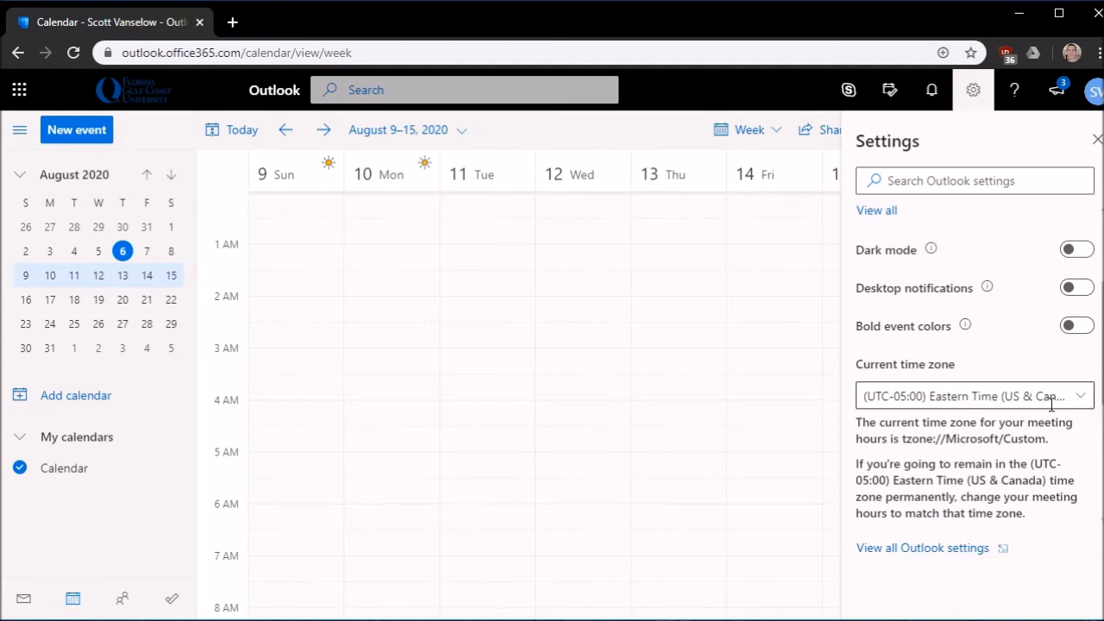
scroll(1050, 404, "down", 3)
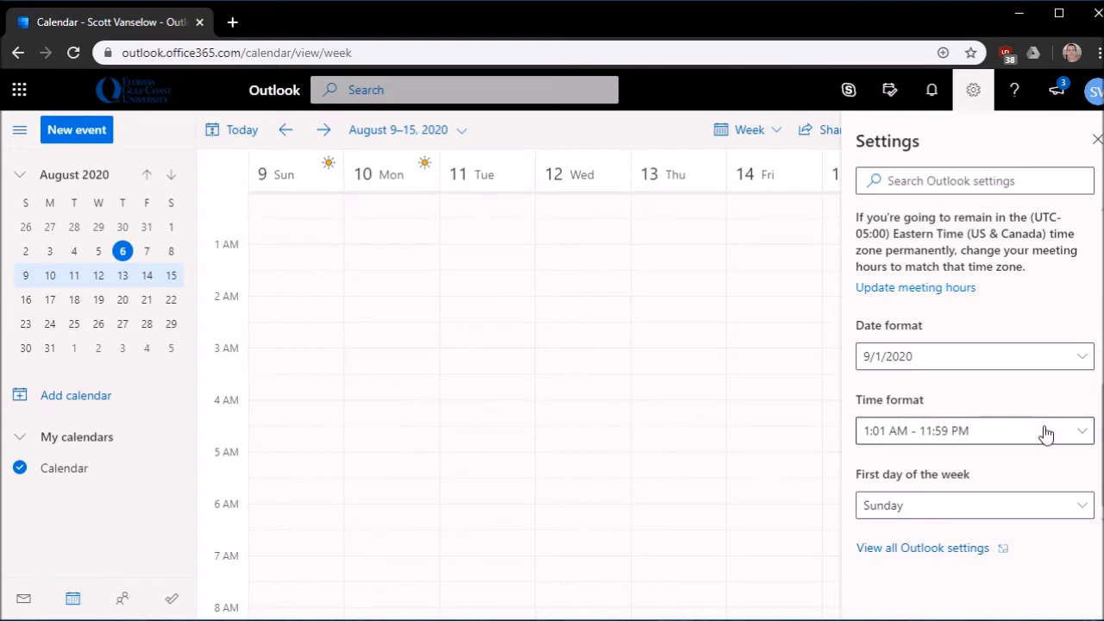
left_click(964, 549)
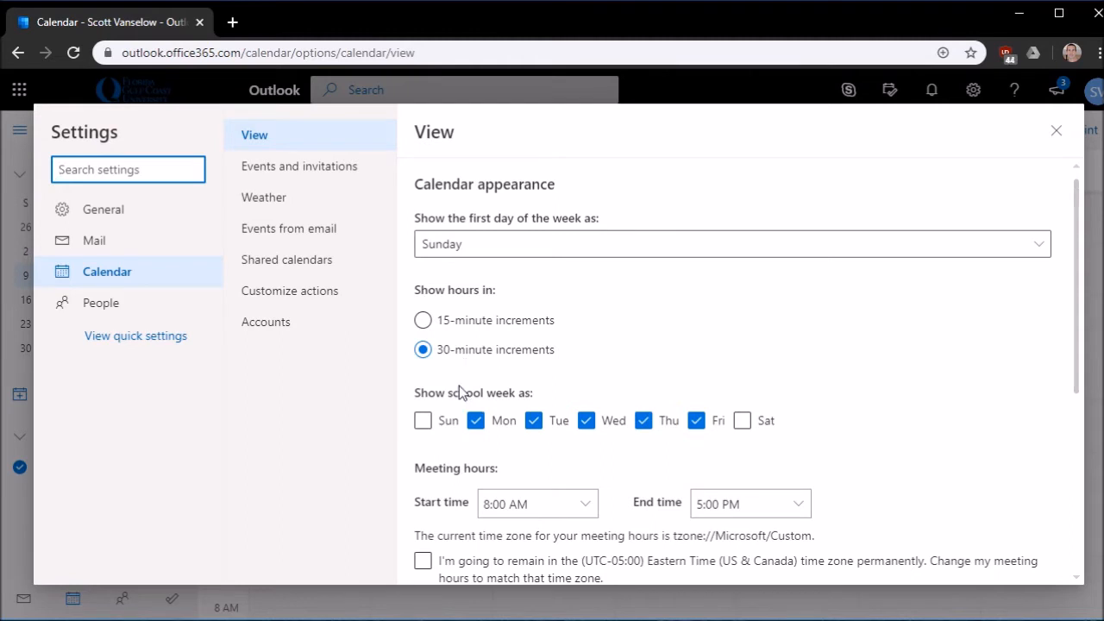
Replace the Redmond, WA weather location with Estero, FL, save, and close Settings
scroll(457, 392, "down", 4)
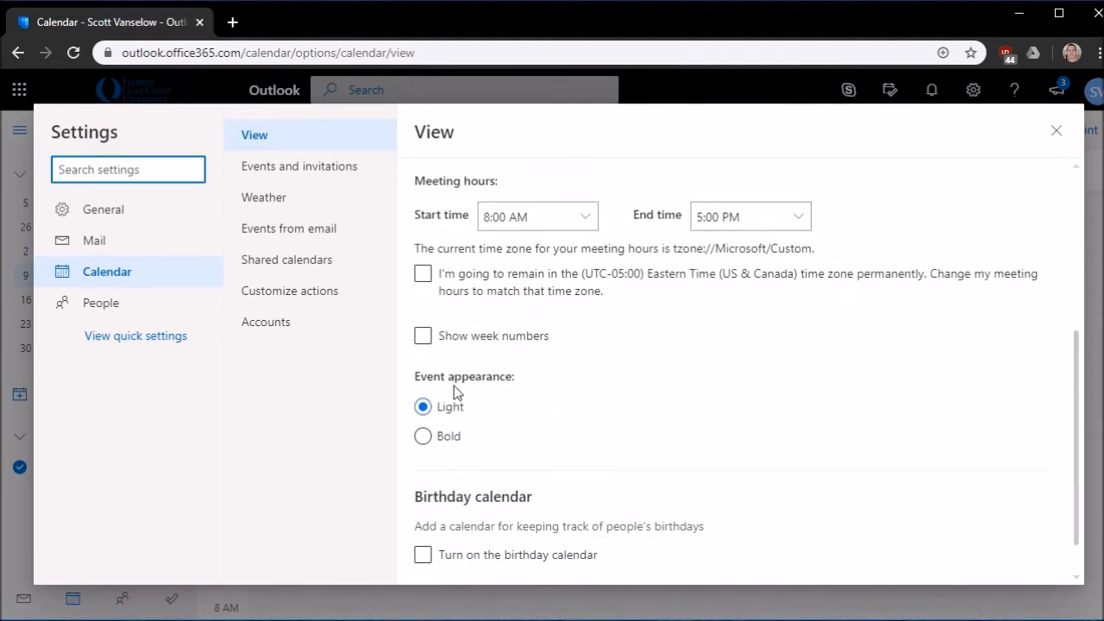
scroll(454, 392, "down", 1)
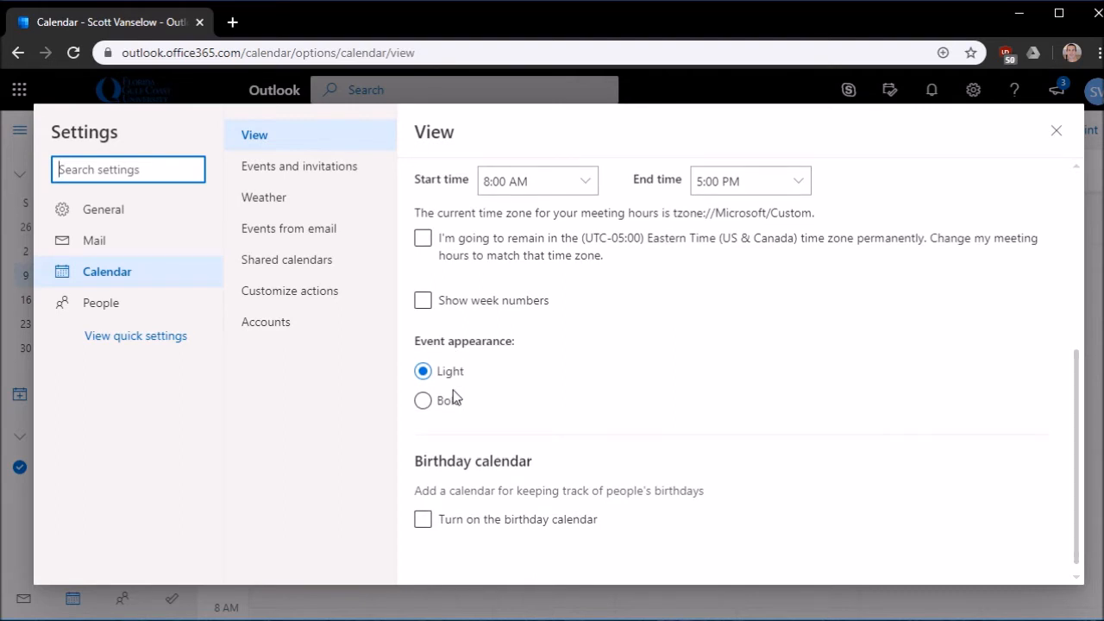
scroll(453, 390, "up", 2)
left_click(256, 201)
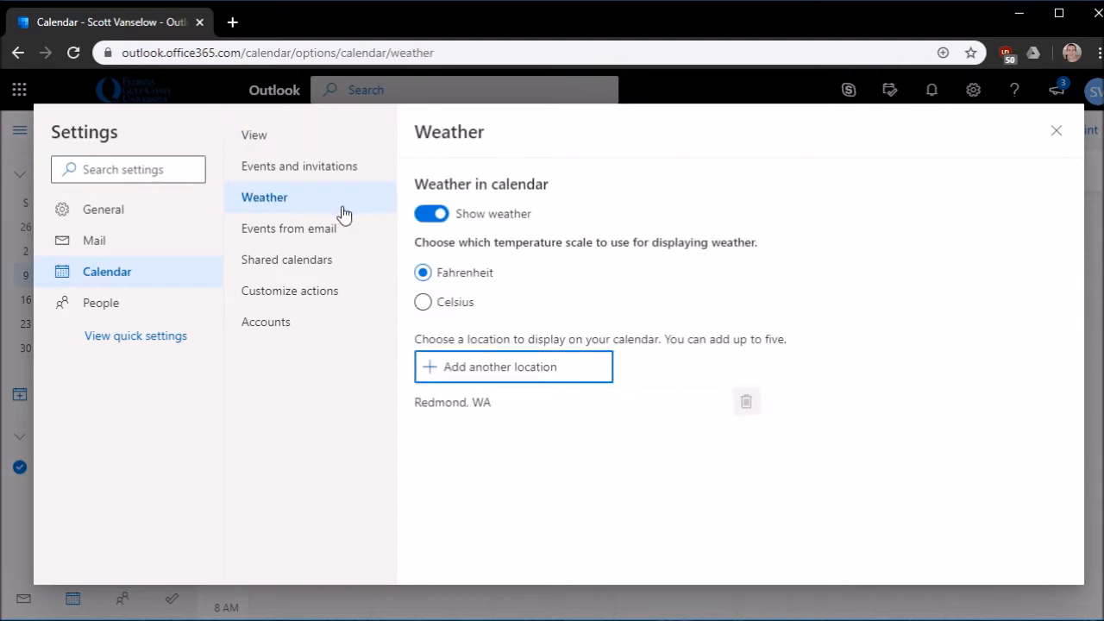
left_click(483, 371)
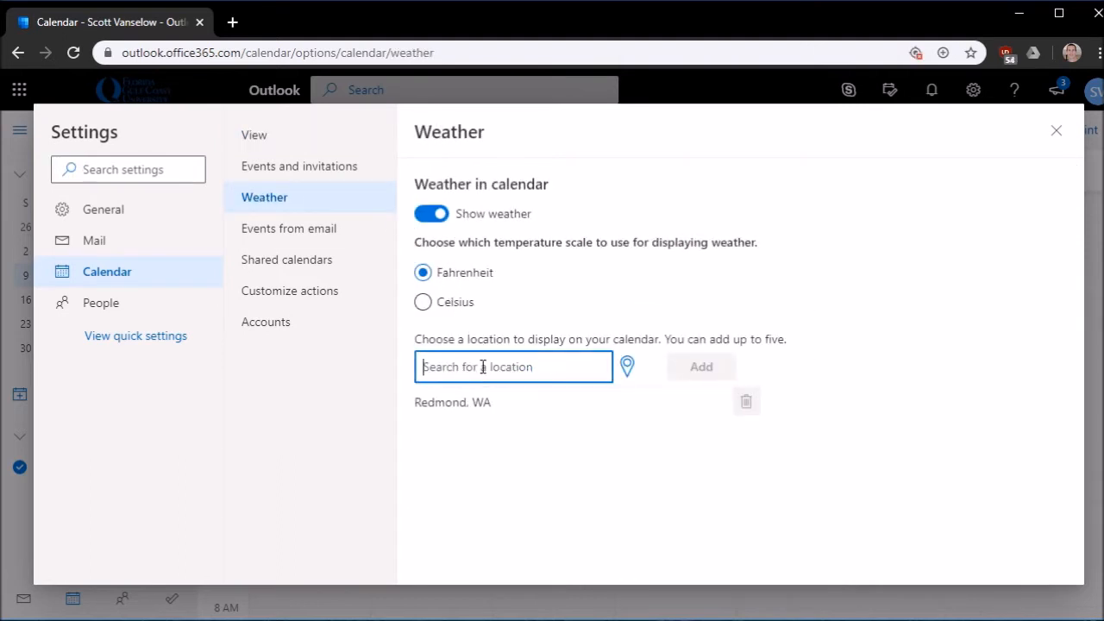
type("Ester")
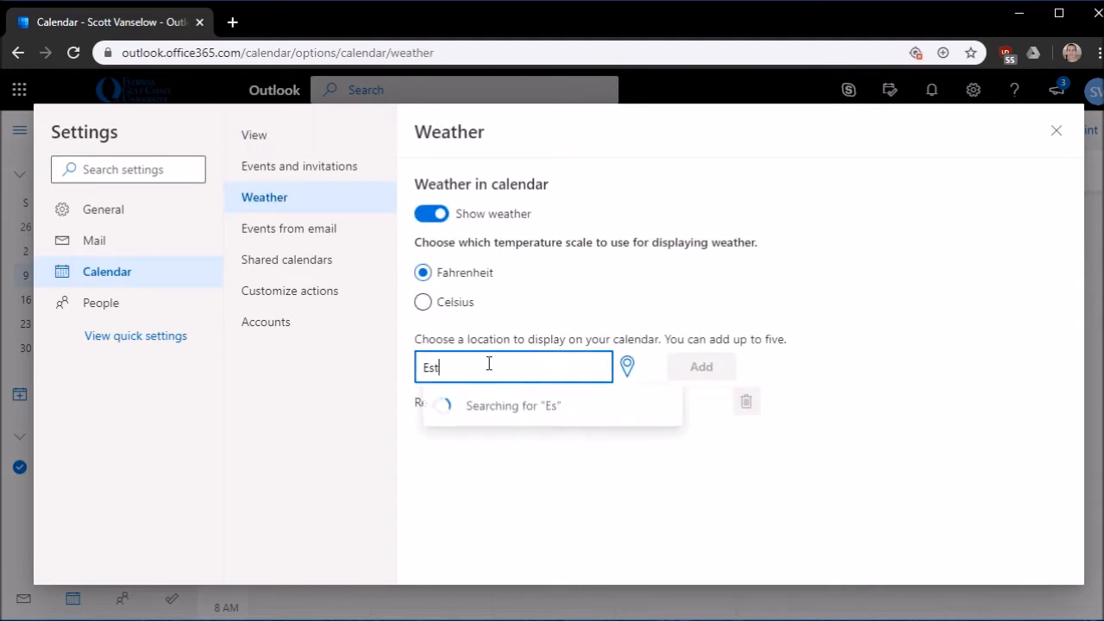
left_click(514, 403)
left_click(701, 367)
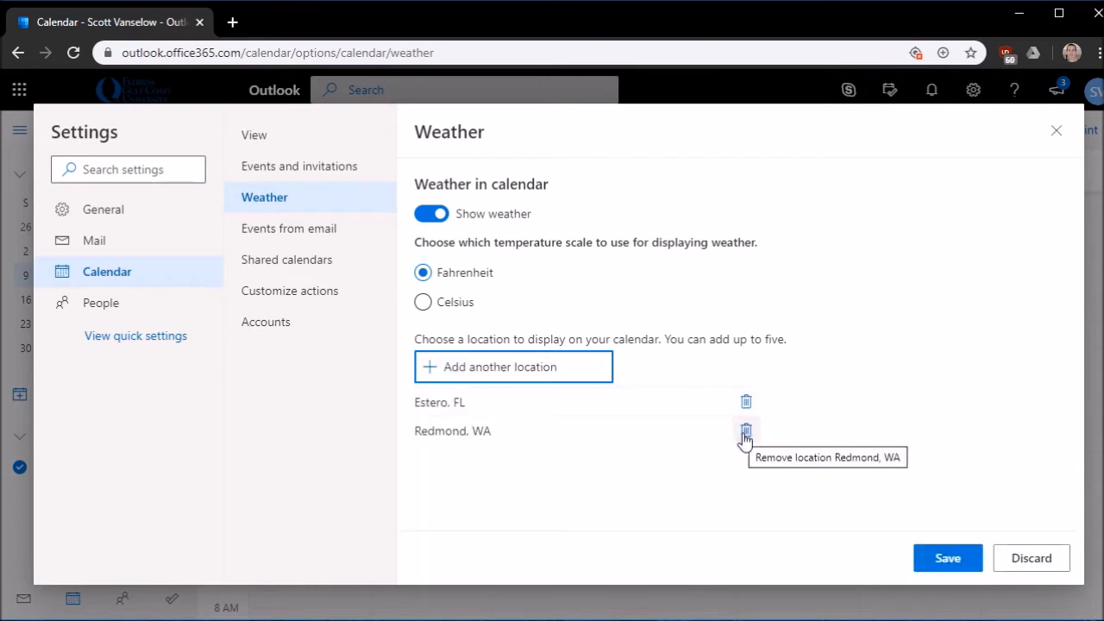
left_click(746, 431)
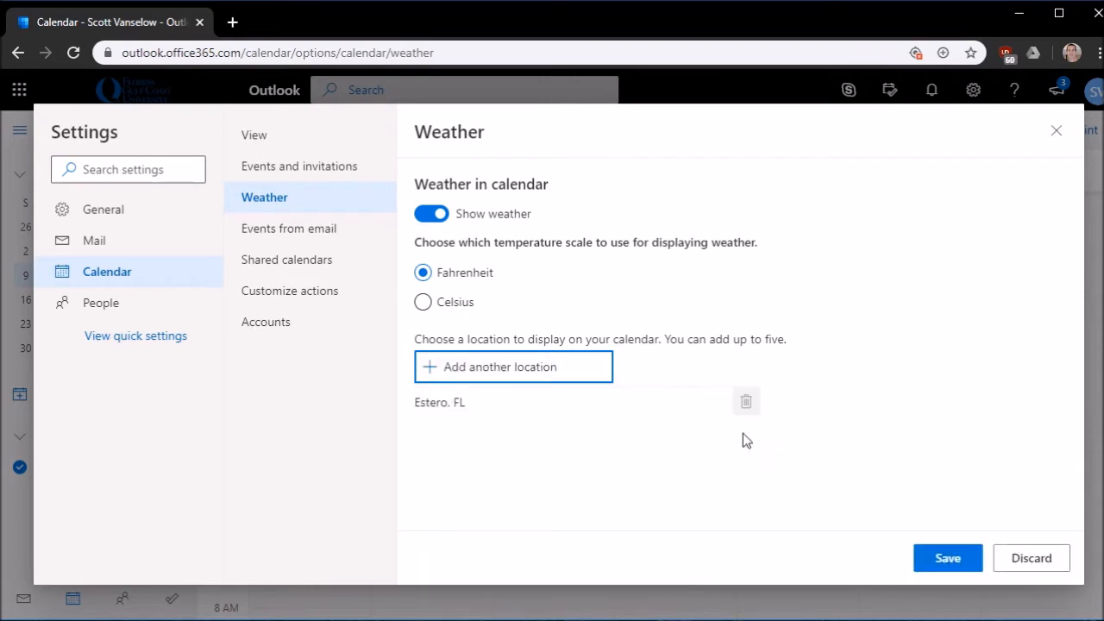
left_click(954, 559)
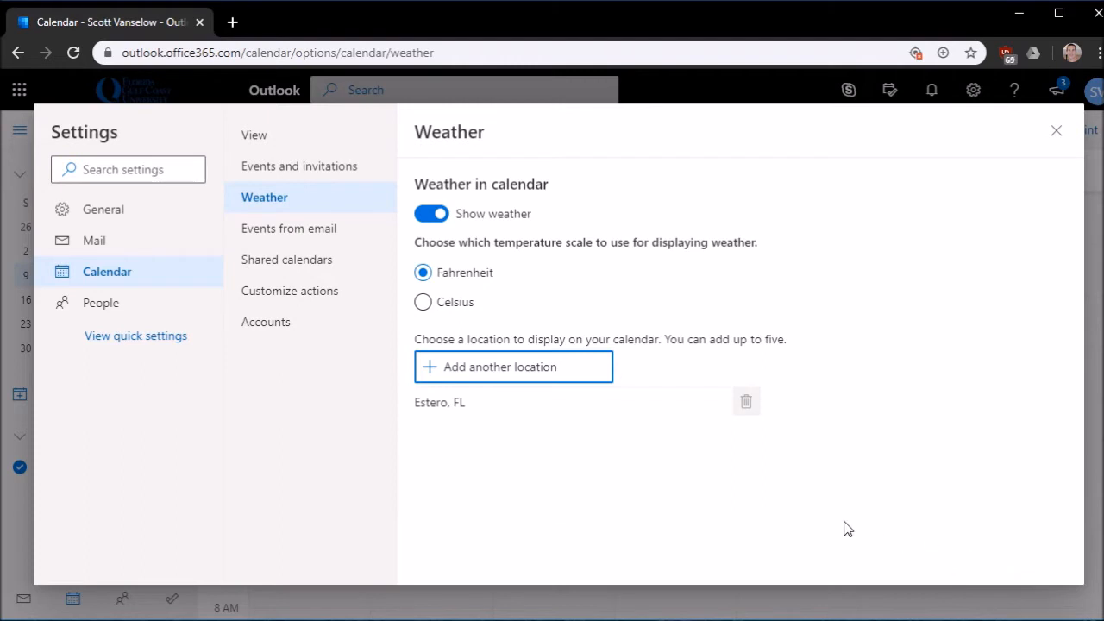
left_click(1055, 132)
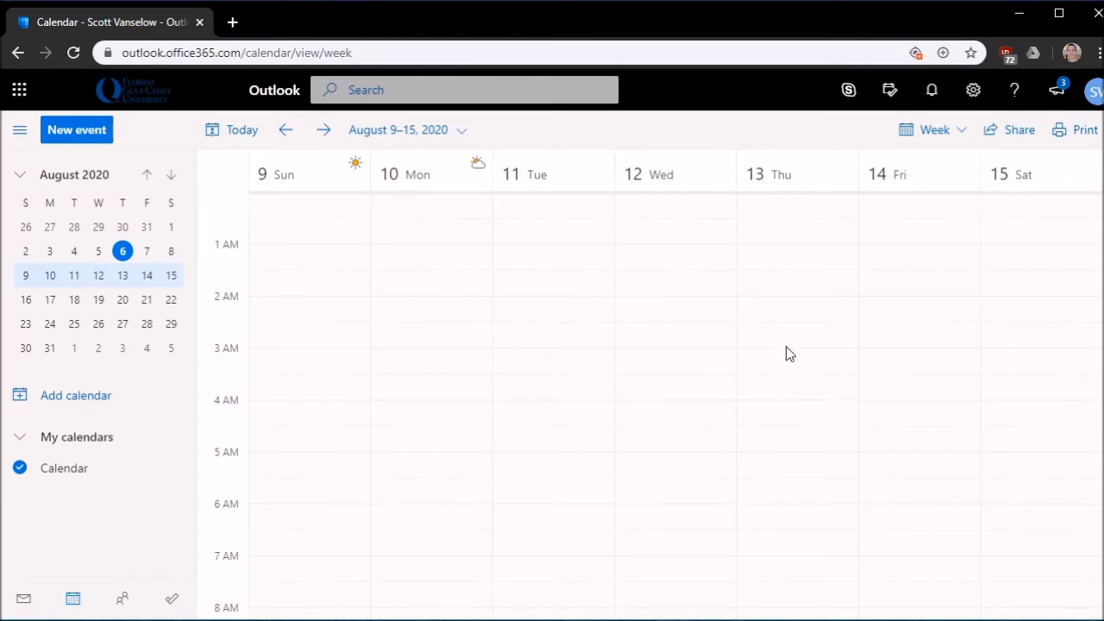
Create a Tuesday, August 11 event at 10:30 AM titled 'COP 1500'
scroll(515, 440, "down", 3)
scroll(516, 435, "down", 2)
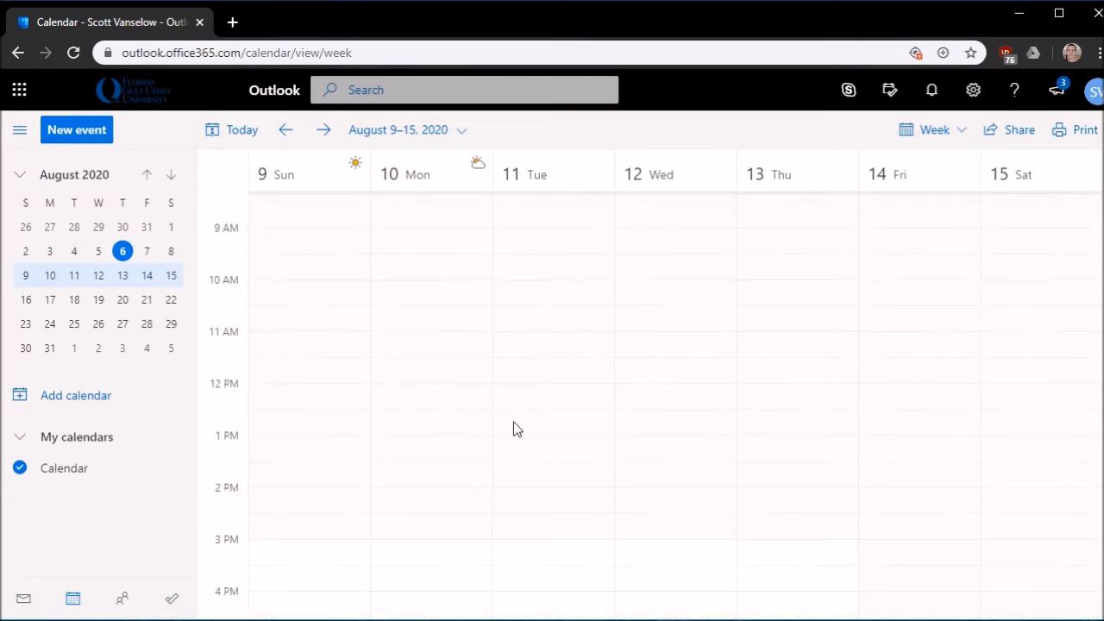
left_click(522, 321)
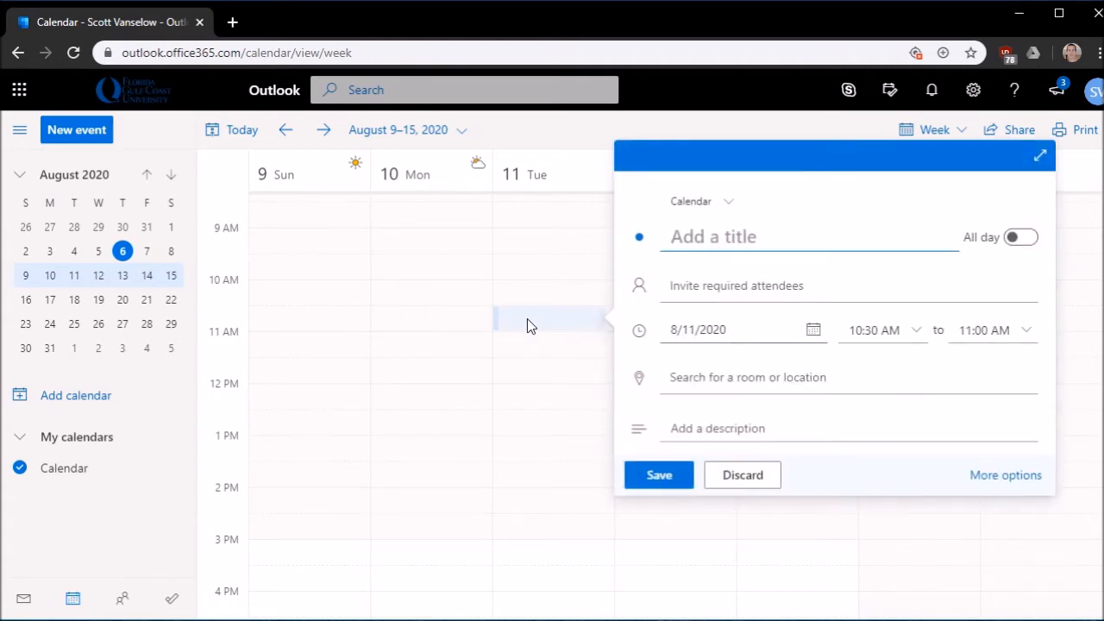
type("COP 1500 ")
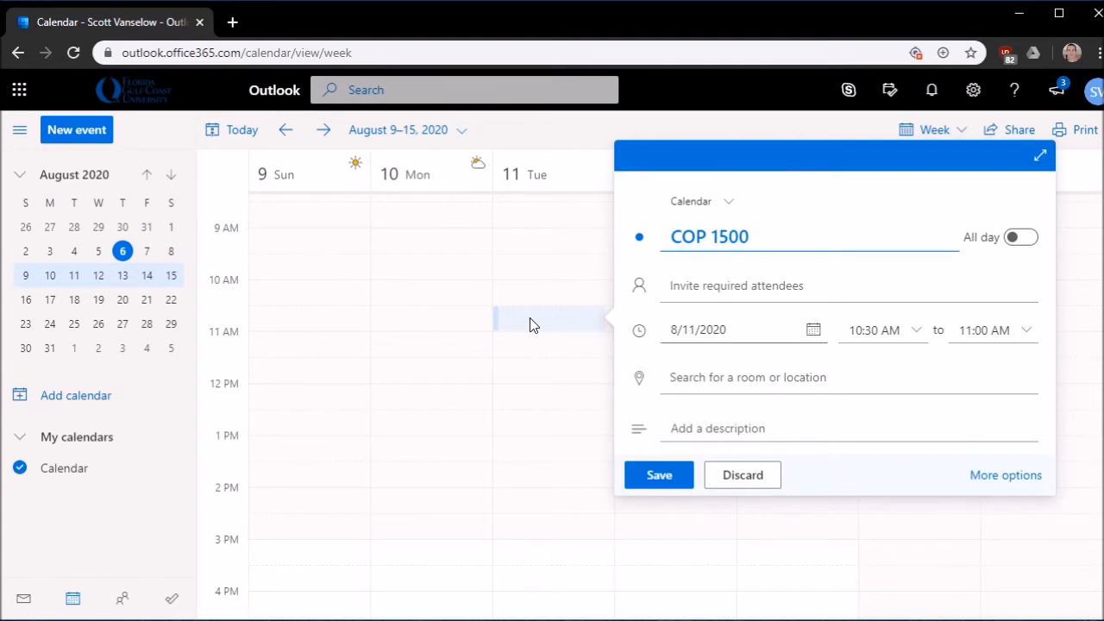
type("- HE 202")
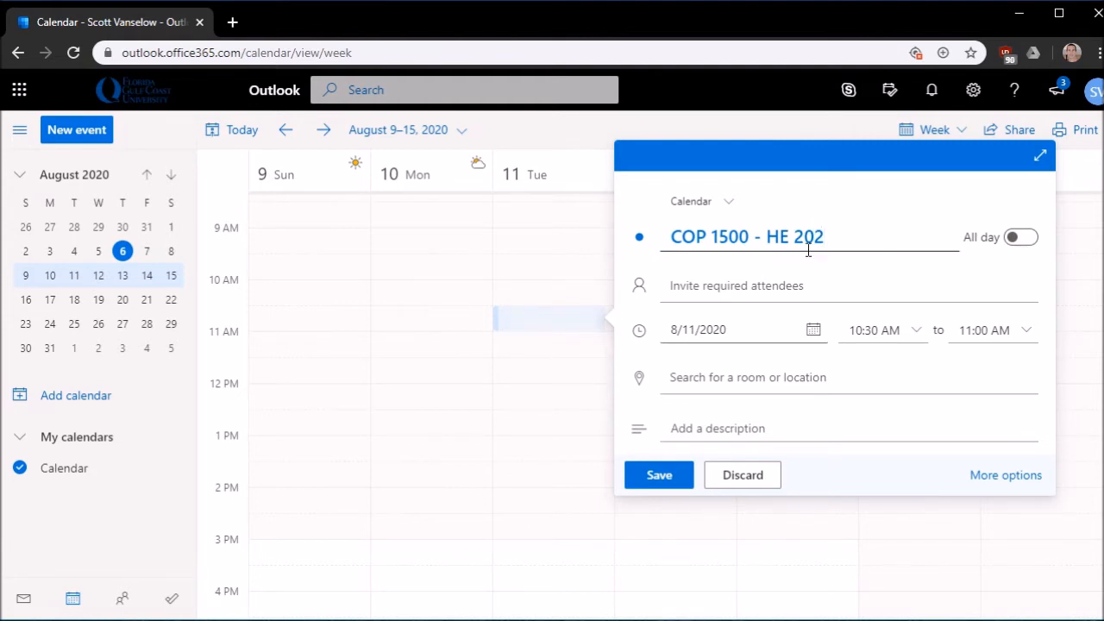
left_click_drag(829, 238, 773, 239)
key("BackSpace")
key("BackSpace")
key("BackSpace")
key("BackSpace")
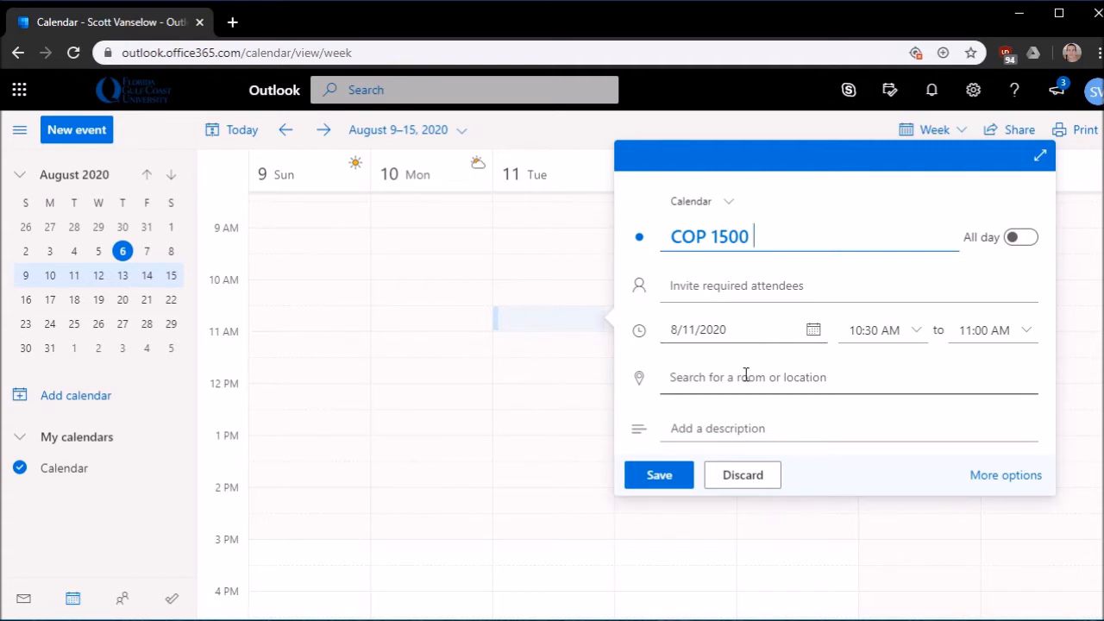
Set the COP 1500 end time to 11:45 AM and open its full details
left_click(982, 329)
left_click(985, 330)
key("BackSpace")
key("BackSpace")
type("45")
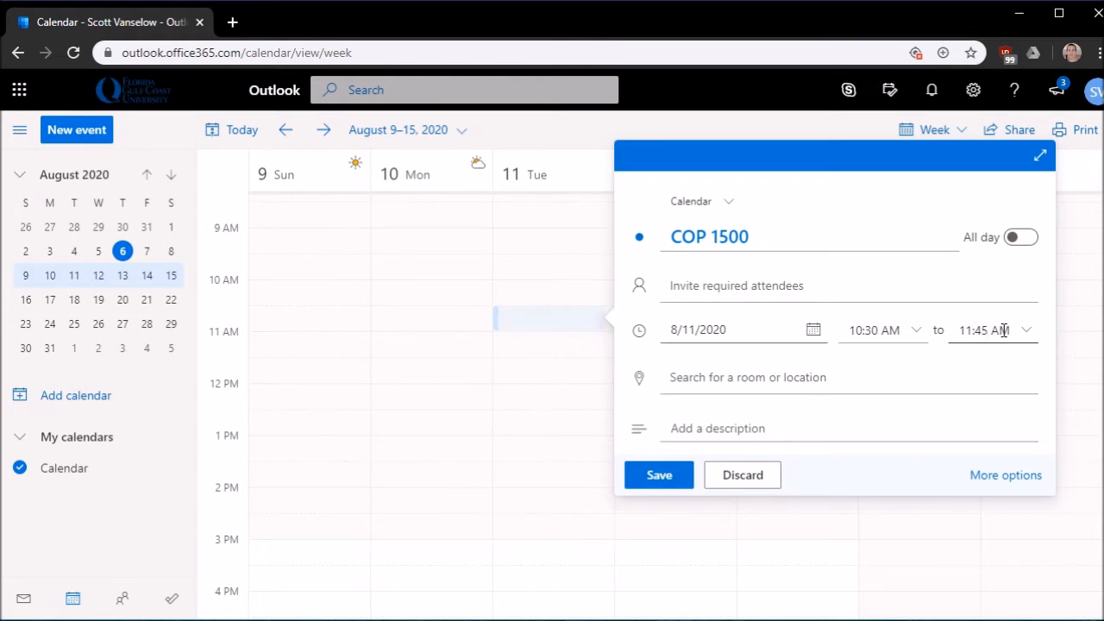
left_click(998, 476)
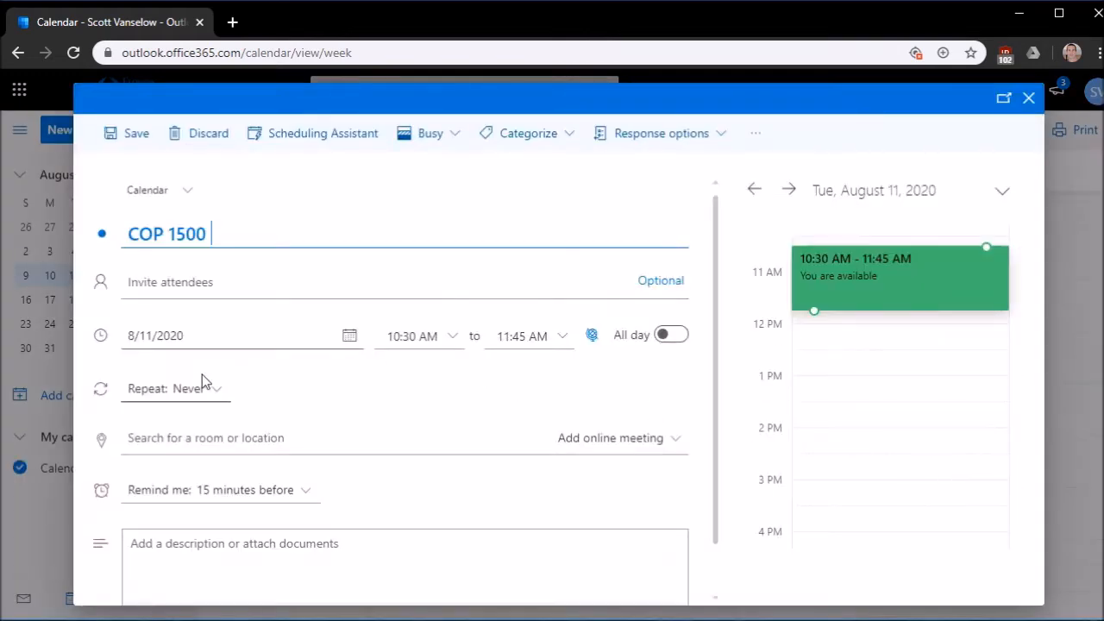
Give COP 1500 a custom Tuesday/Thursday repeat ending Dec 4, 2020, and save it
left_click(204, 388)
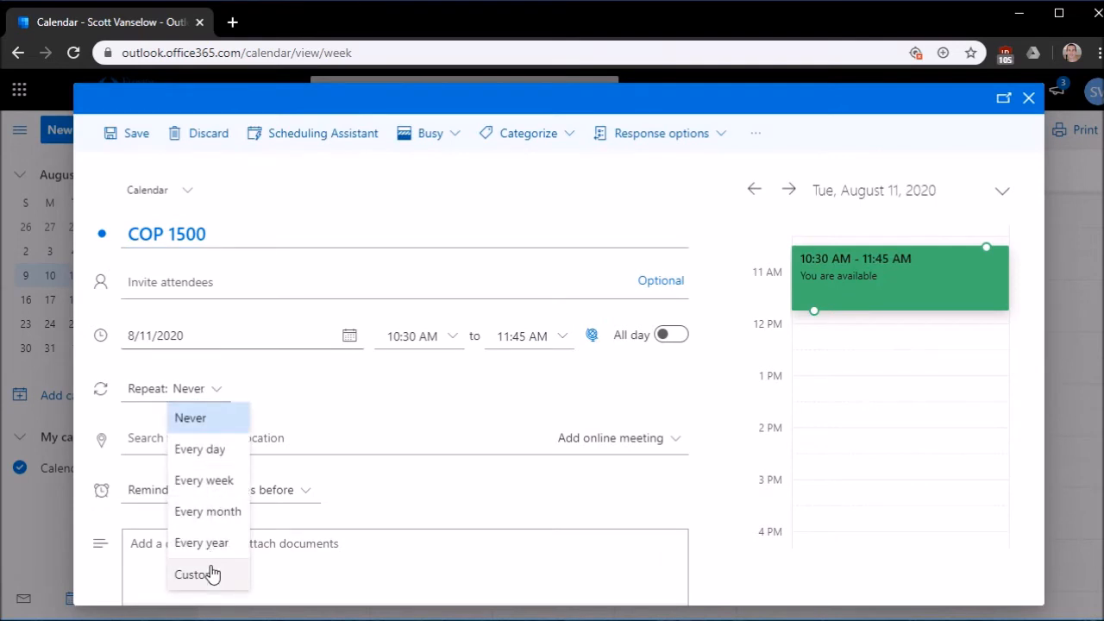
left_click(211, 573)
left_click(609, 369)
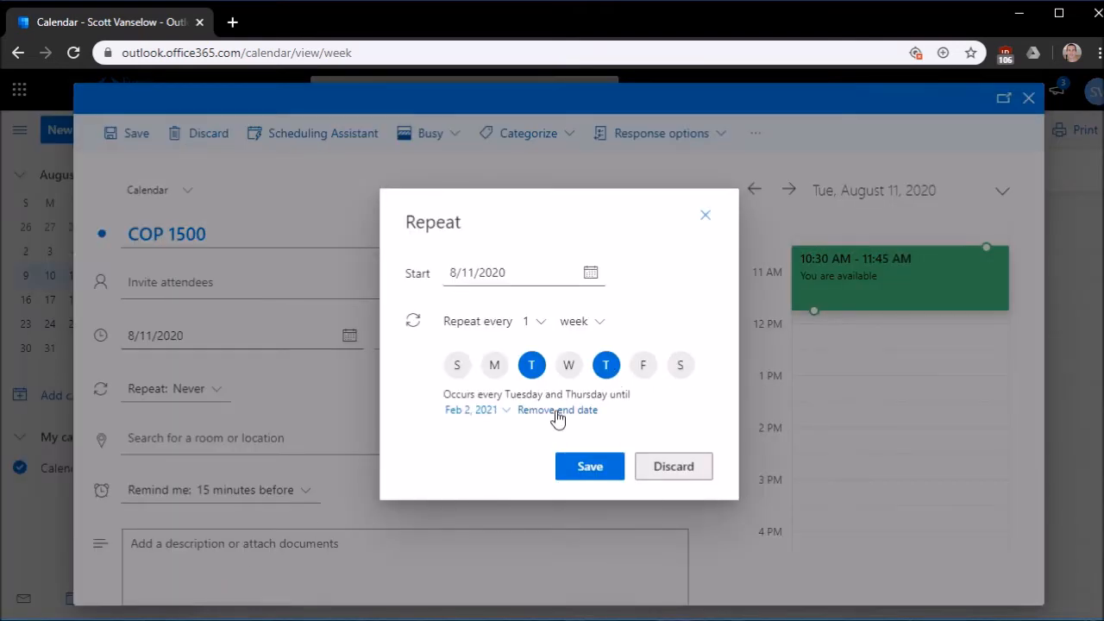
left_click(476, 413)
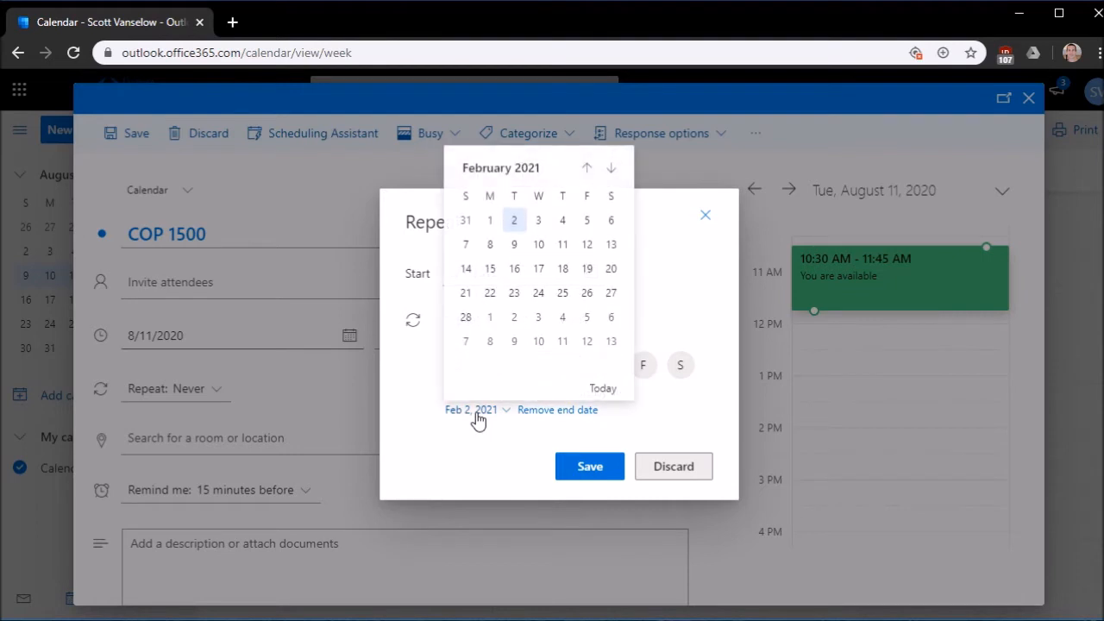
left_click(588, 167)
left_click(588, 167)
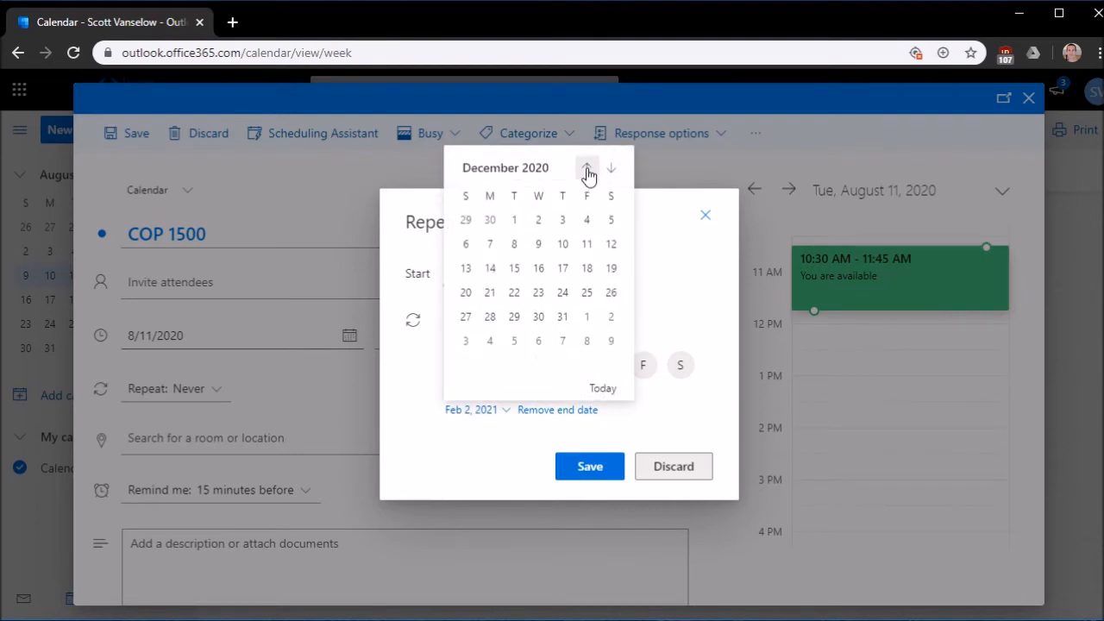
left_click(587, 215)
left_click(595, 470)
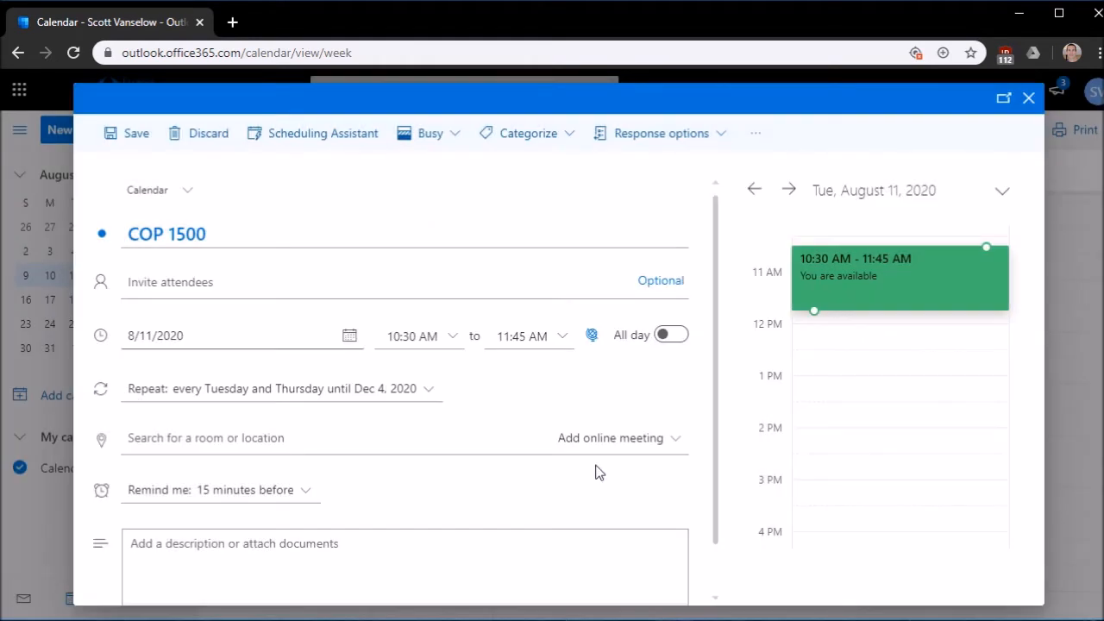
scroll(595, 470, "down", 1)
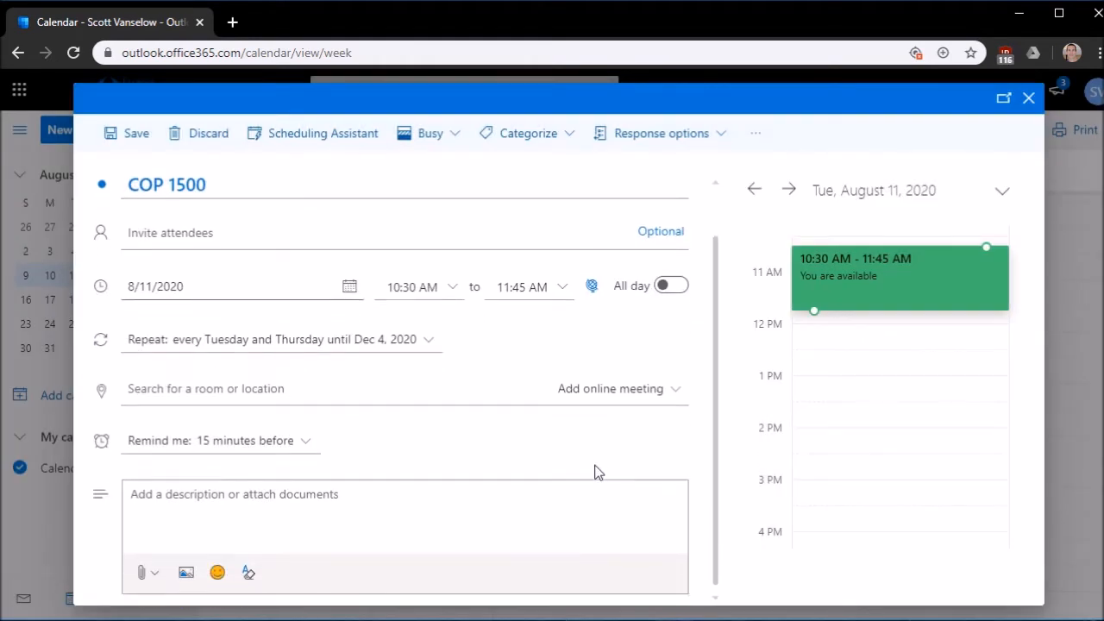
left_click(107, 137)
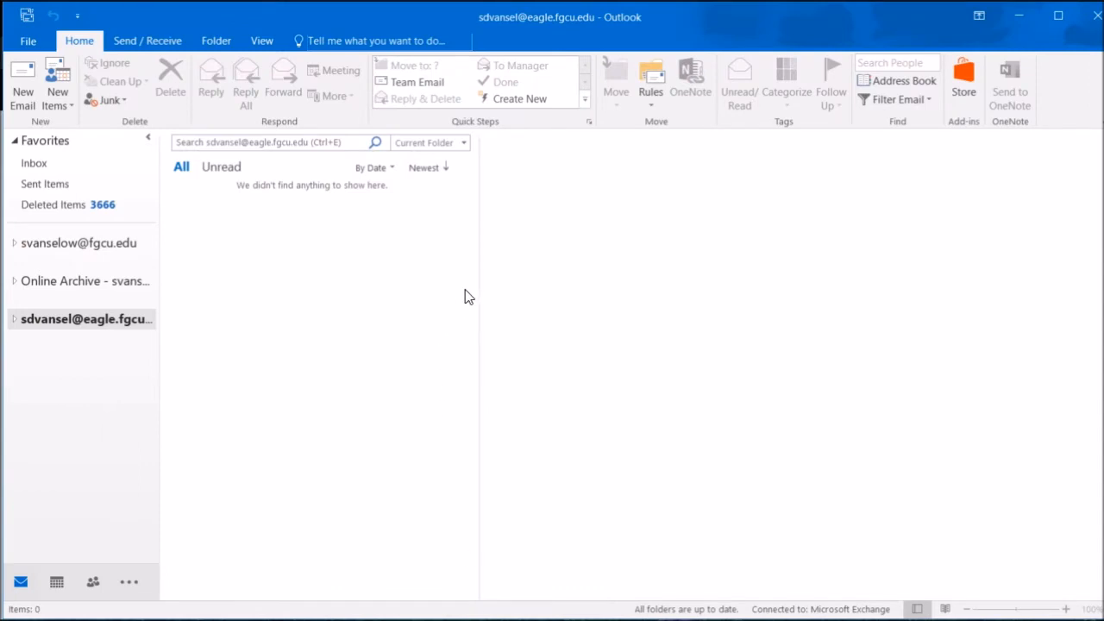
left_click(58, 585)
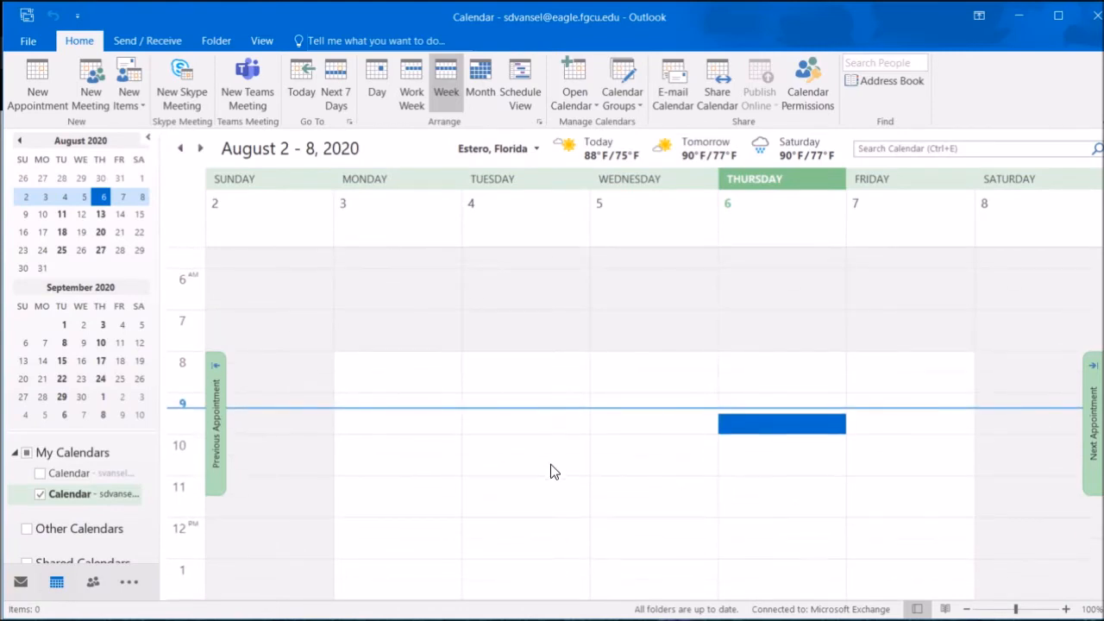
scroll(550, 472, "down", 2)
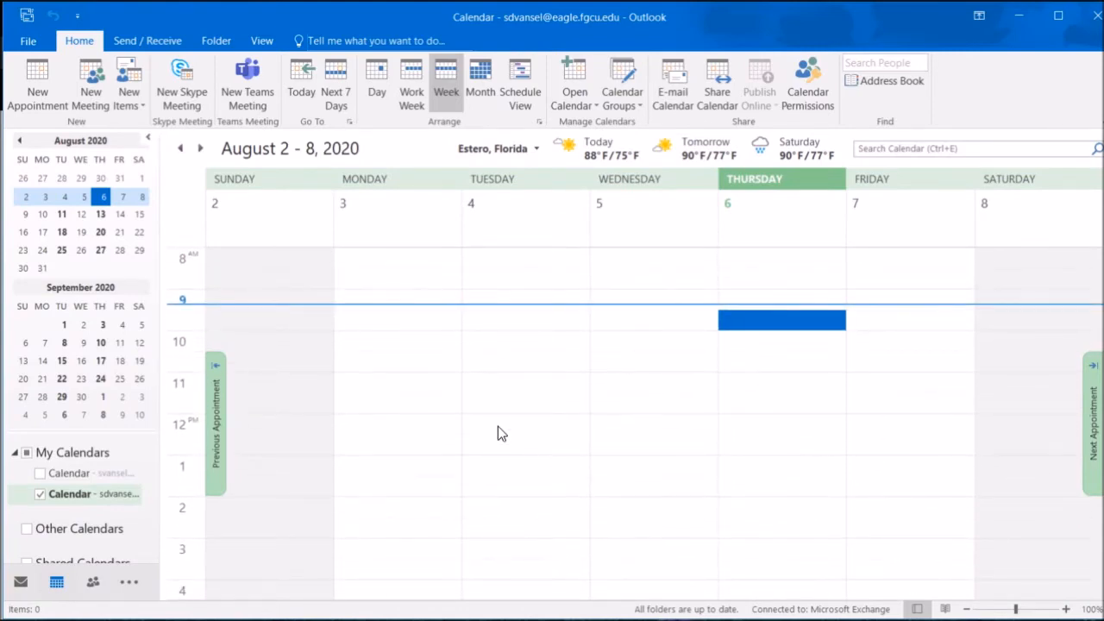
left_click(200, 150)
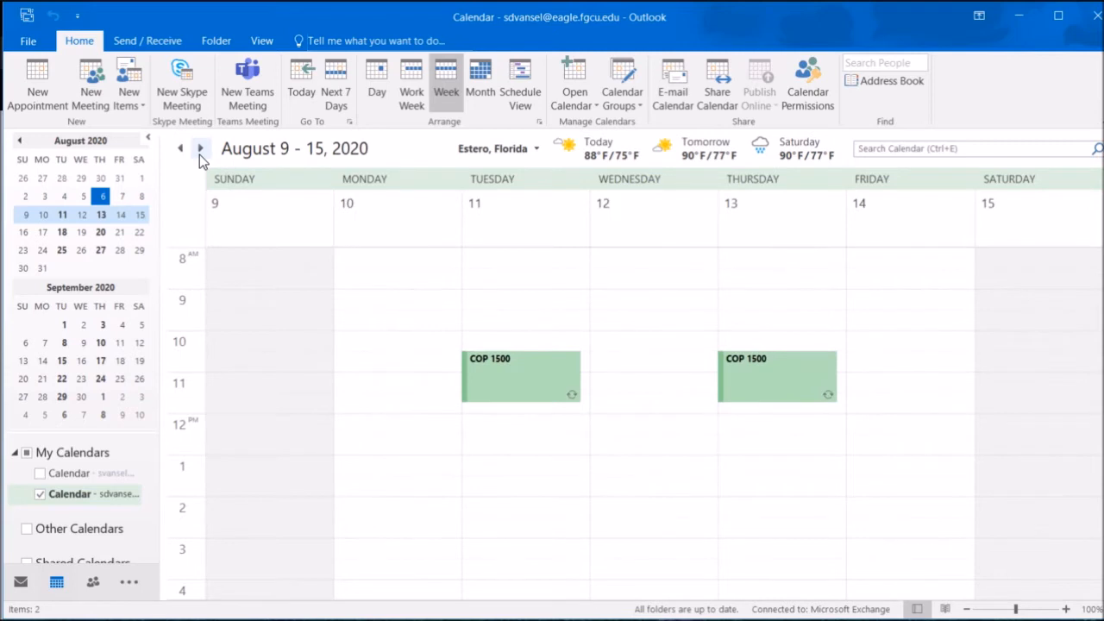
scroll(647, 451, "down", 3)
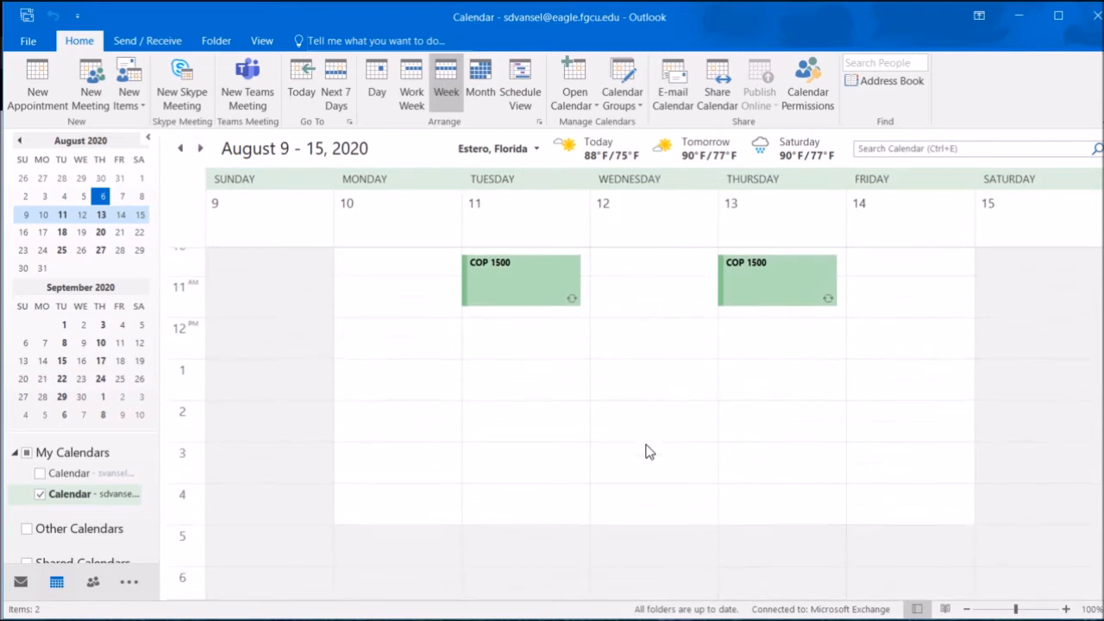
left_click(636, 510)
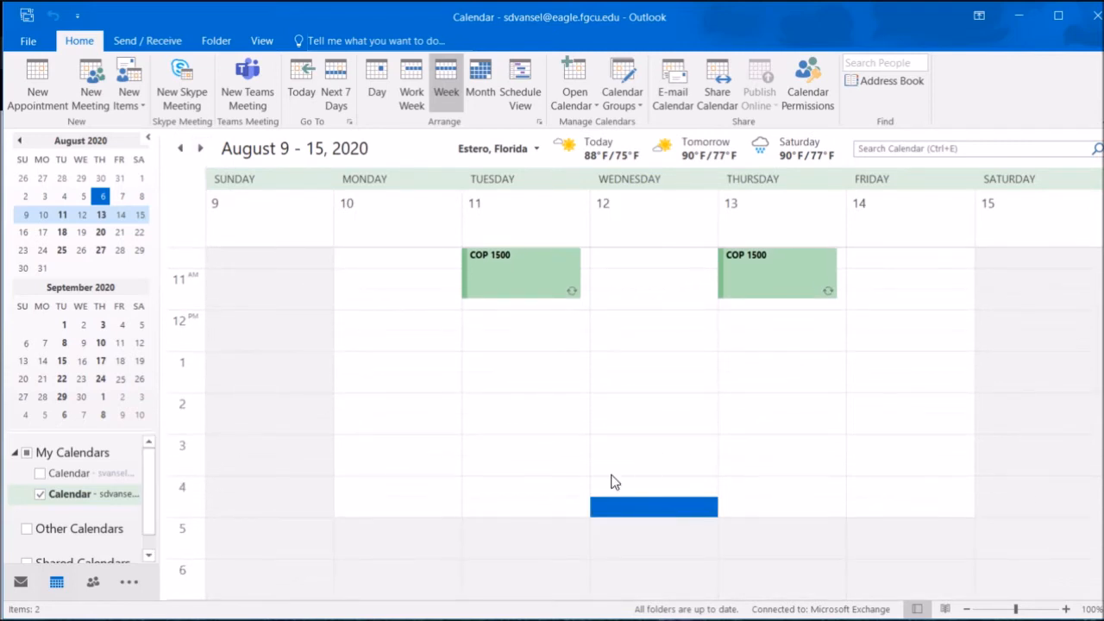
Create a 'COP 3003' appointment ending at 7:15 PM and save it
left_click(33, 82)
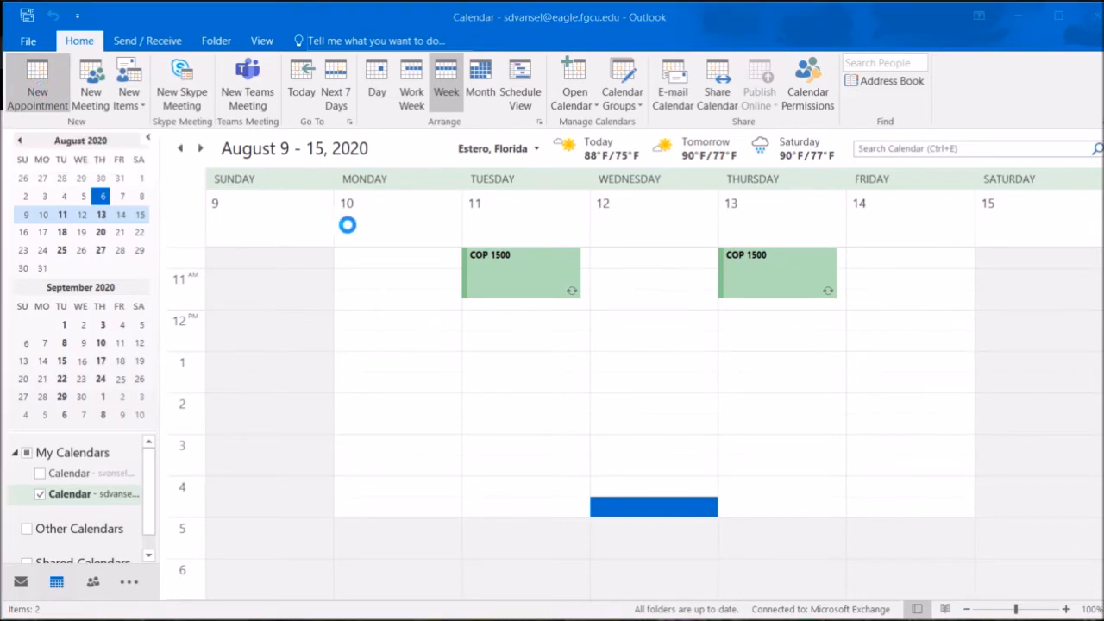
type("COP 3003")
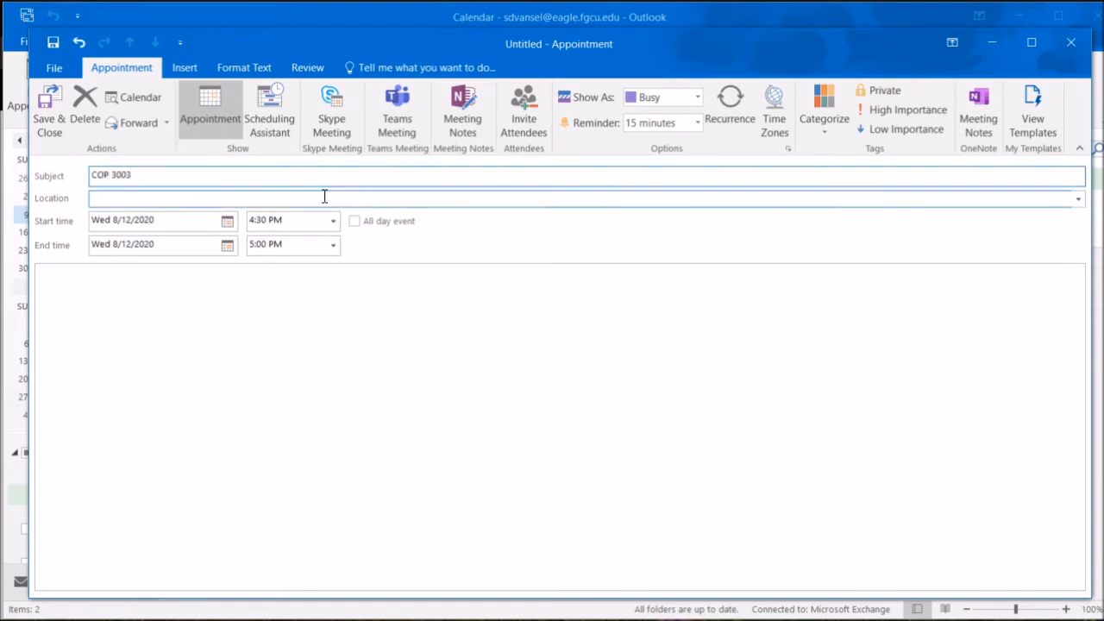
left_click(324, 196)
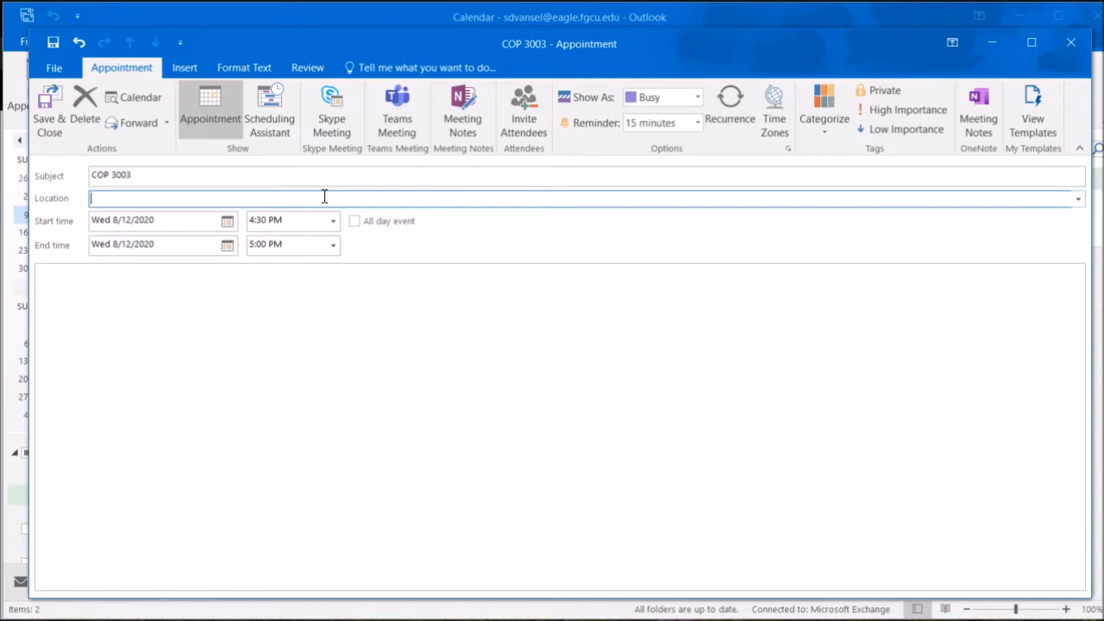
left_click(332, 246)
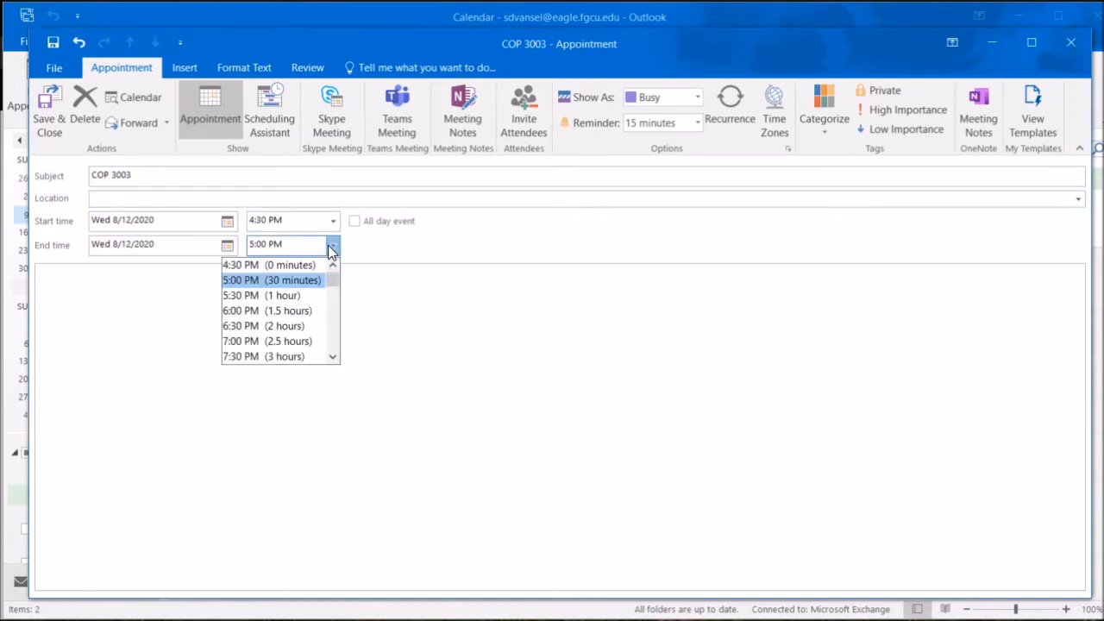
left_click(287, 342)
left_click(262, 245)
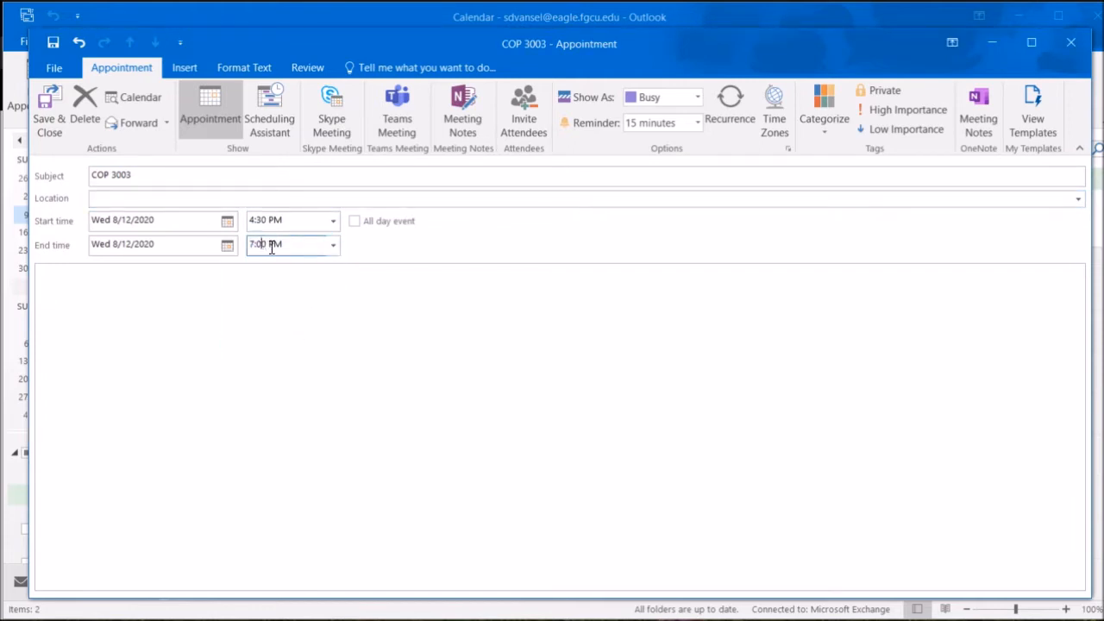
key("BackSpace")
type("15")
left_click(57, 107)
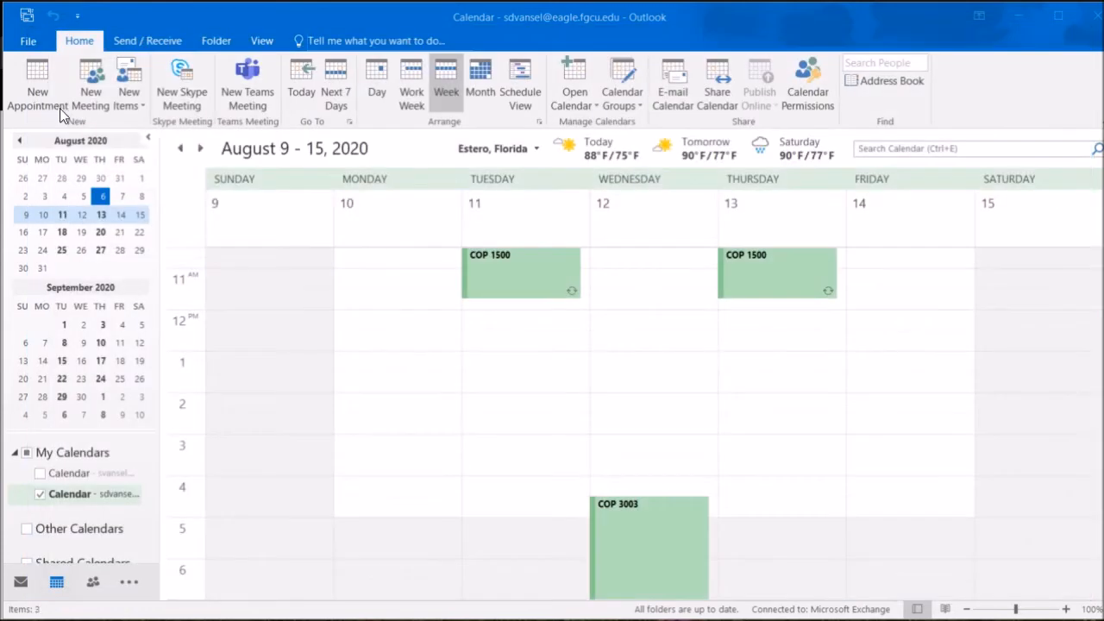
left_click(625, 515)
Set COP 3003 to recur every Wednesday, ending by 12/4/2020, and save the series
left_click(622, 508)
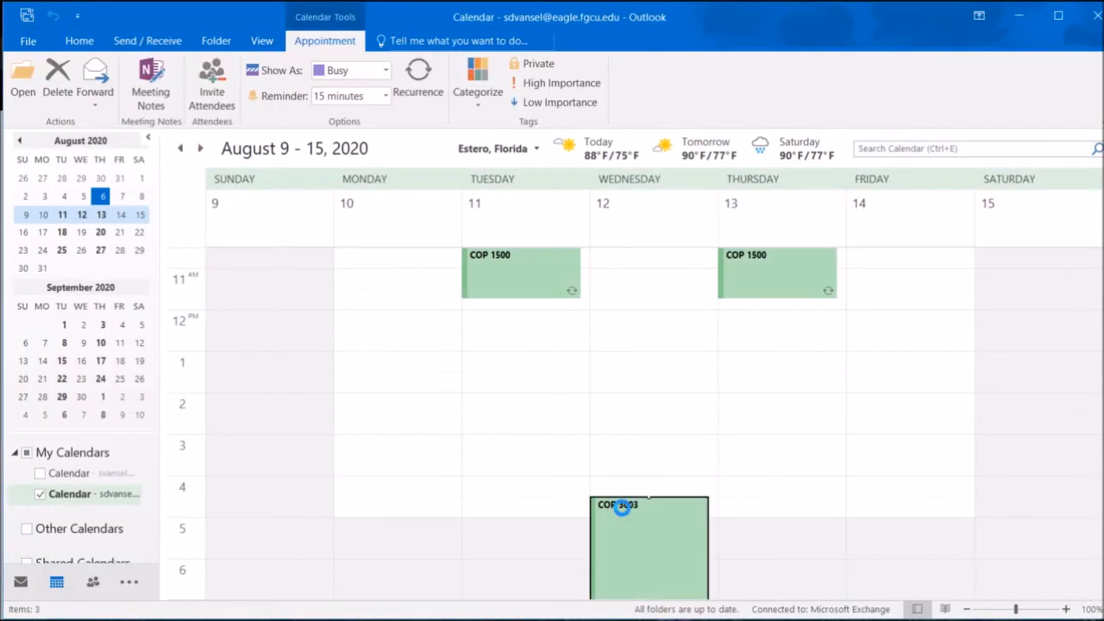
double_click(624, 512)
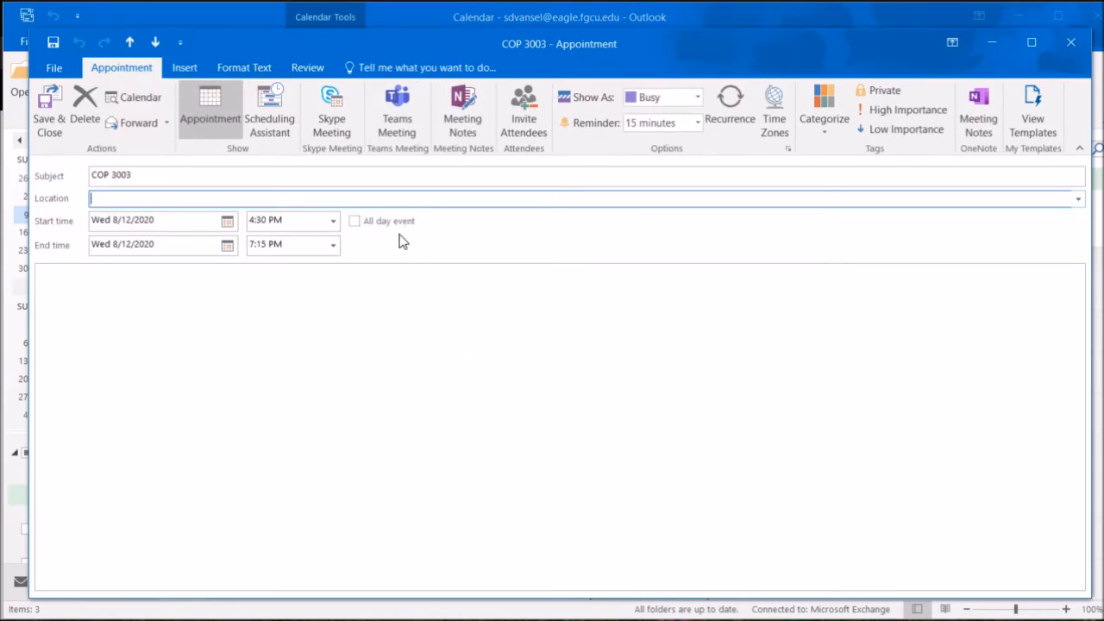
left_click(735, 100)
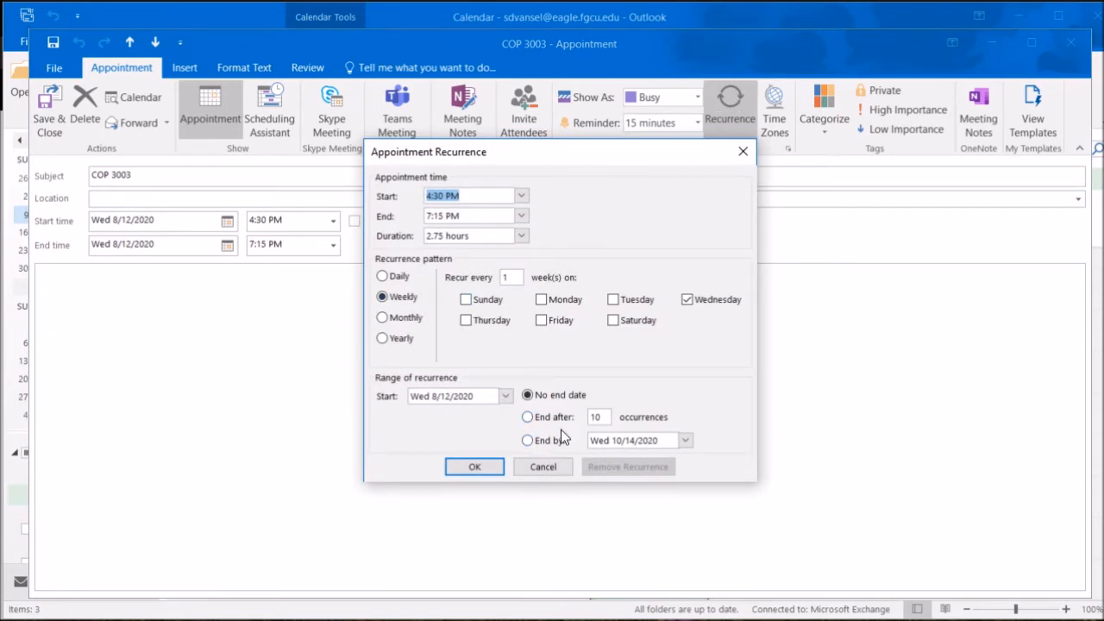
left_click(686, 441)
left_click(687, 457)
left_click(686, 457)
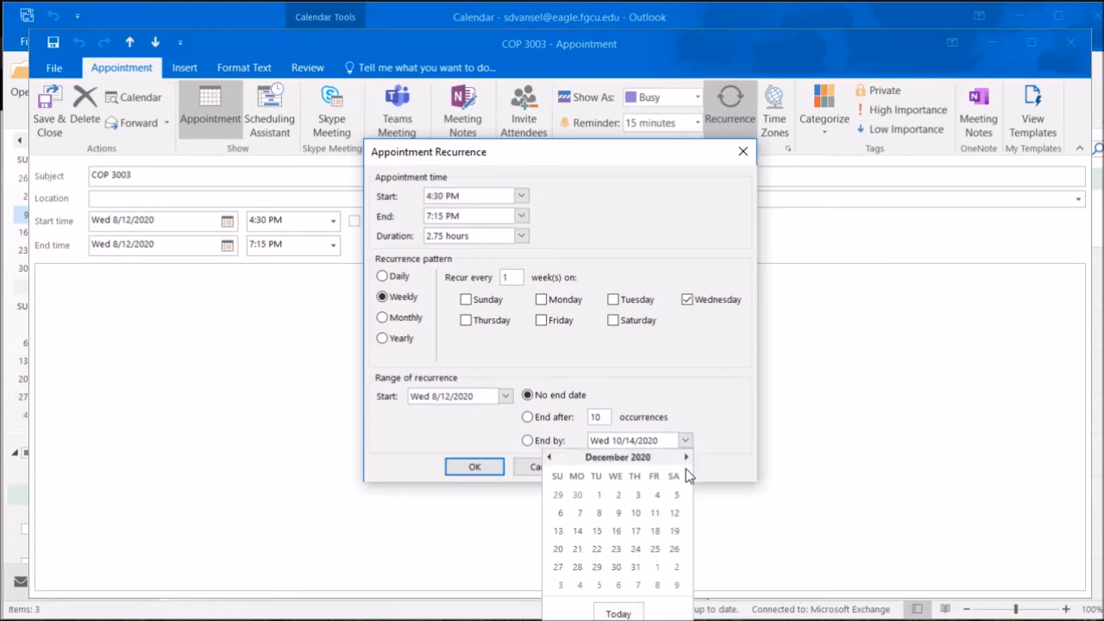
left_click(657, 495)
left_click(497, 467)
left_click(48, 117)
scroll(560, 347, "up", 3)
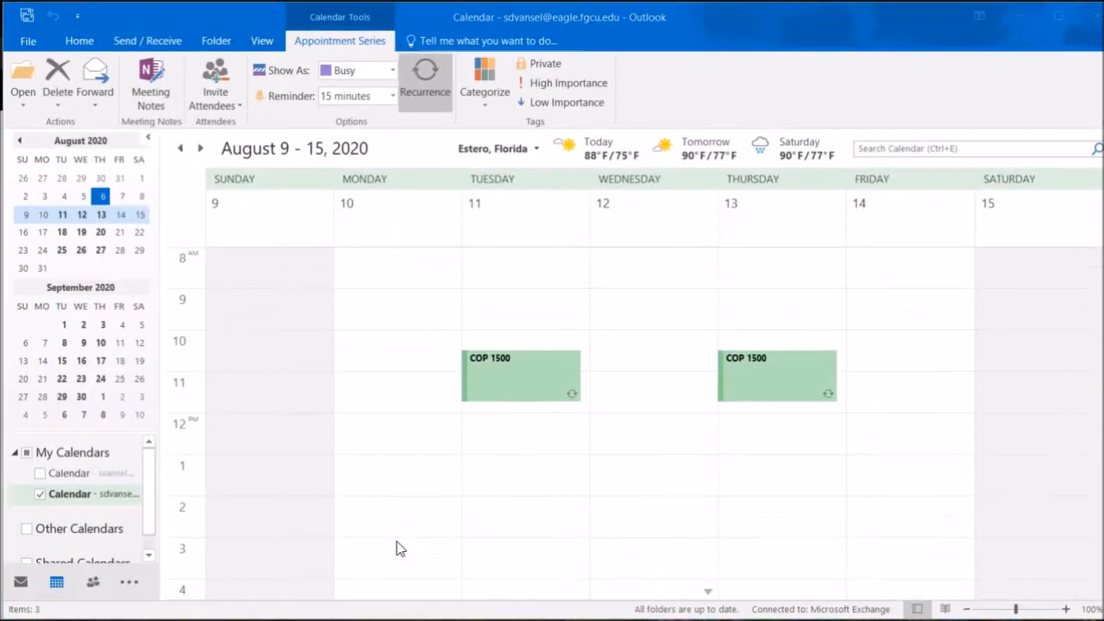
left_click(488, 302)
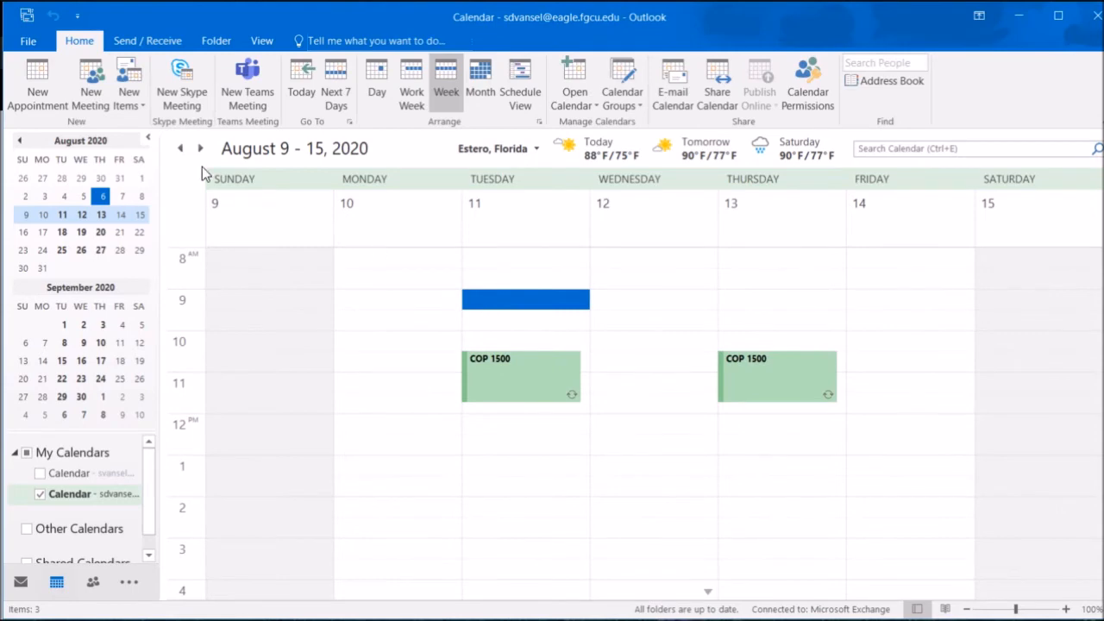
Create a 'Study for COP 1500' appointment Tuesday from 9:00 to 10:30 AM
left_click(57, 87)
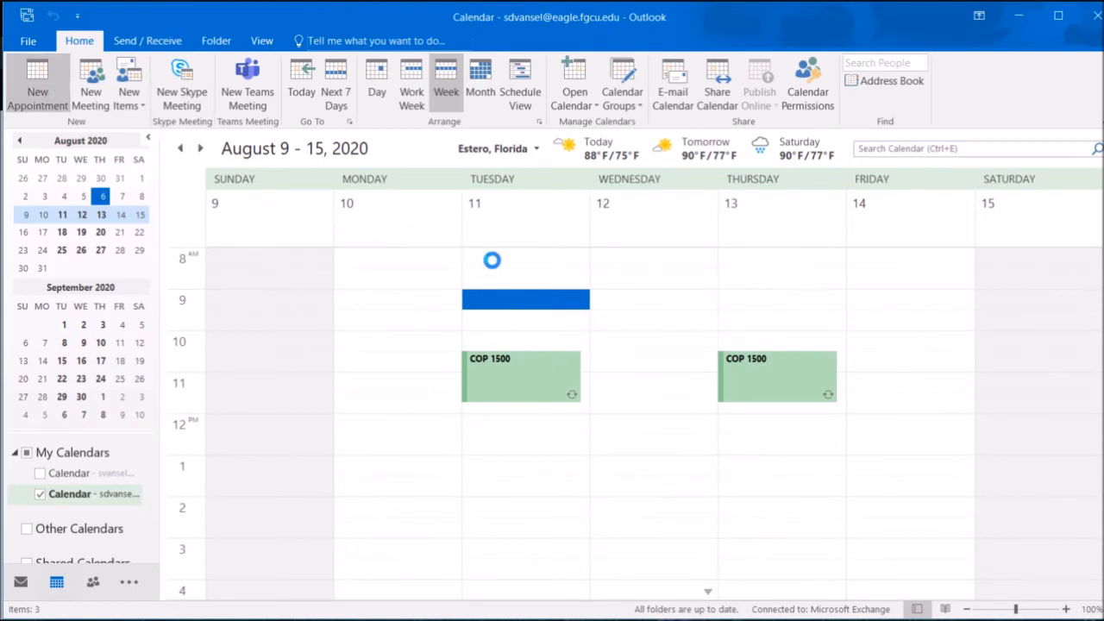
type("S")
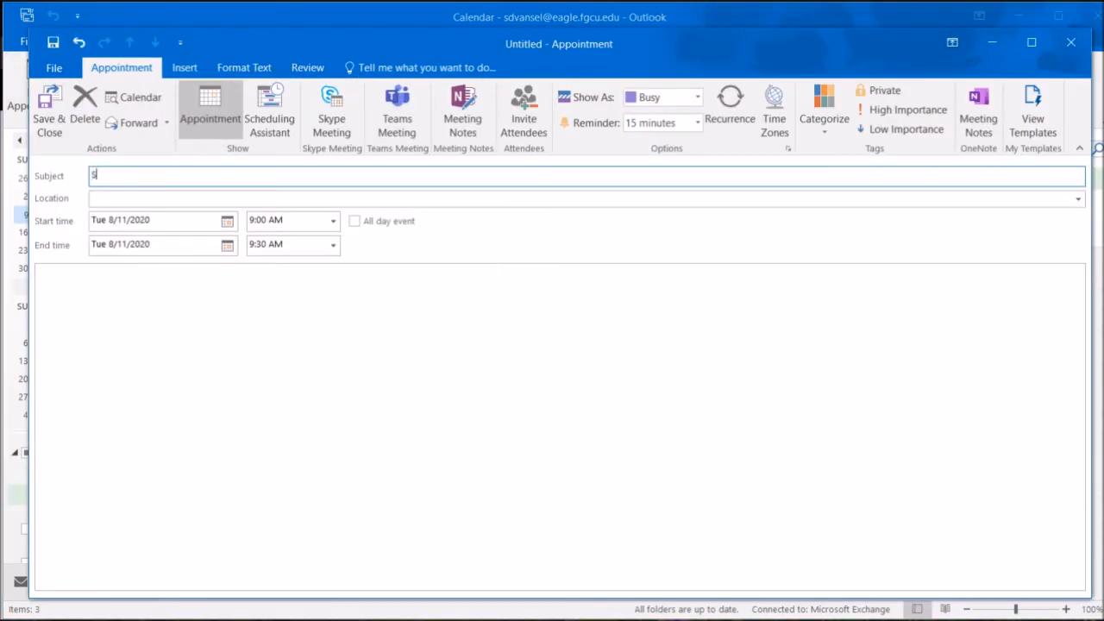
type("tudy for COP 1500")
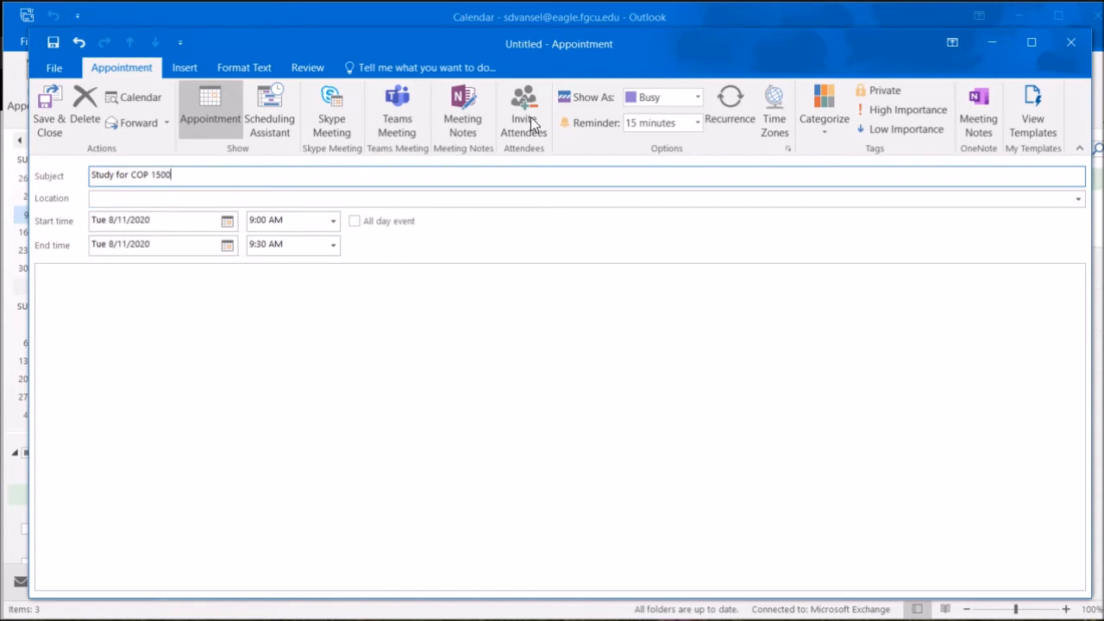
left_click(726, 112)
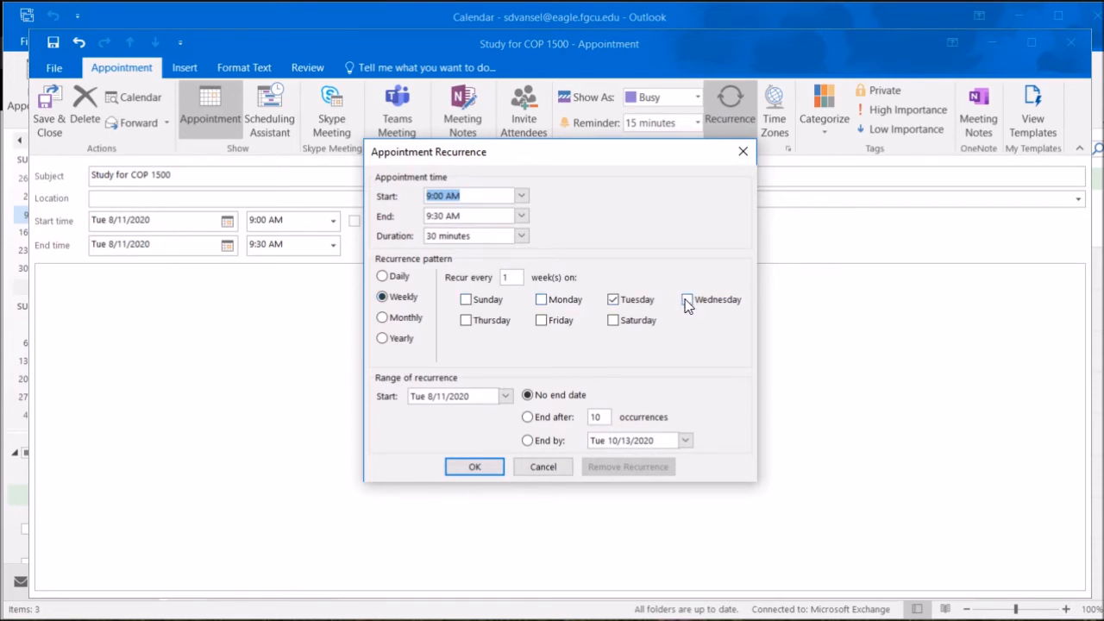
left_click(521, 218)
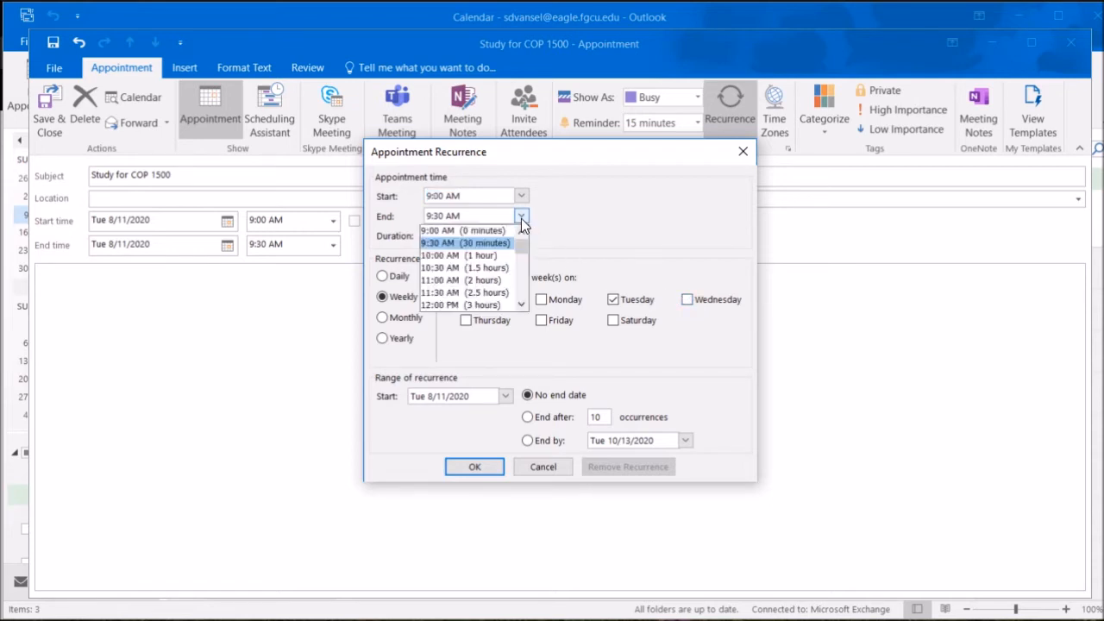
left_click(507, 269)
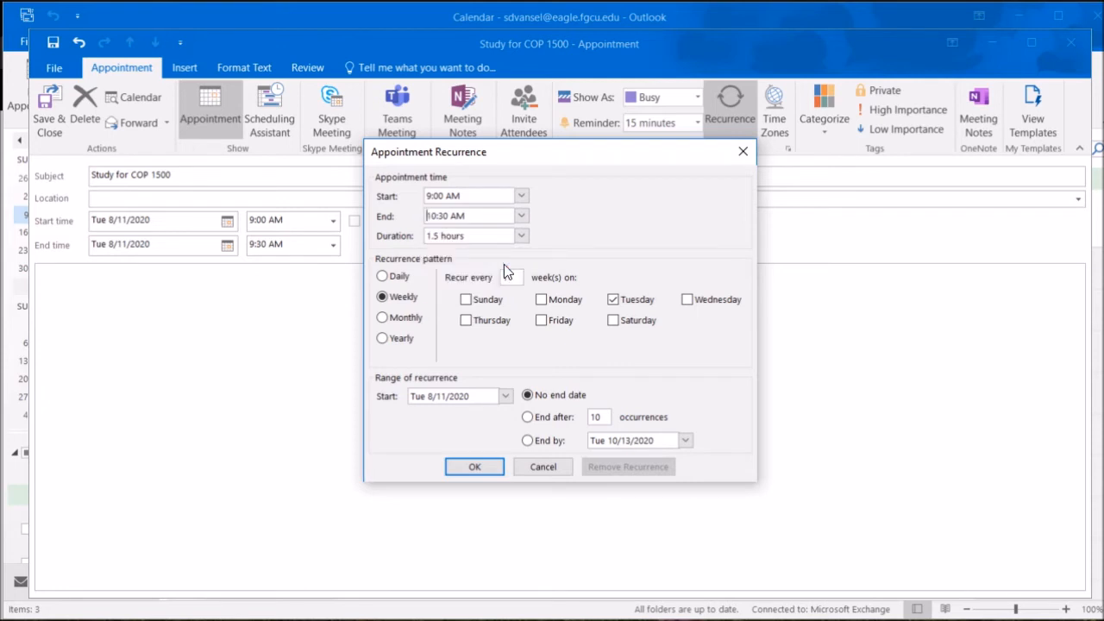
Make it repeat Monday through Friday and save the series
left_click(611, 298)
left_click(612, 299)
left_click(543, 298)
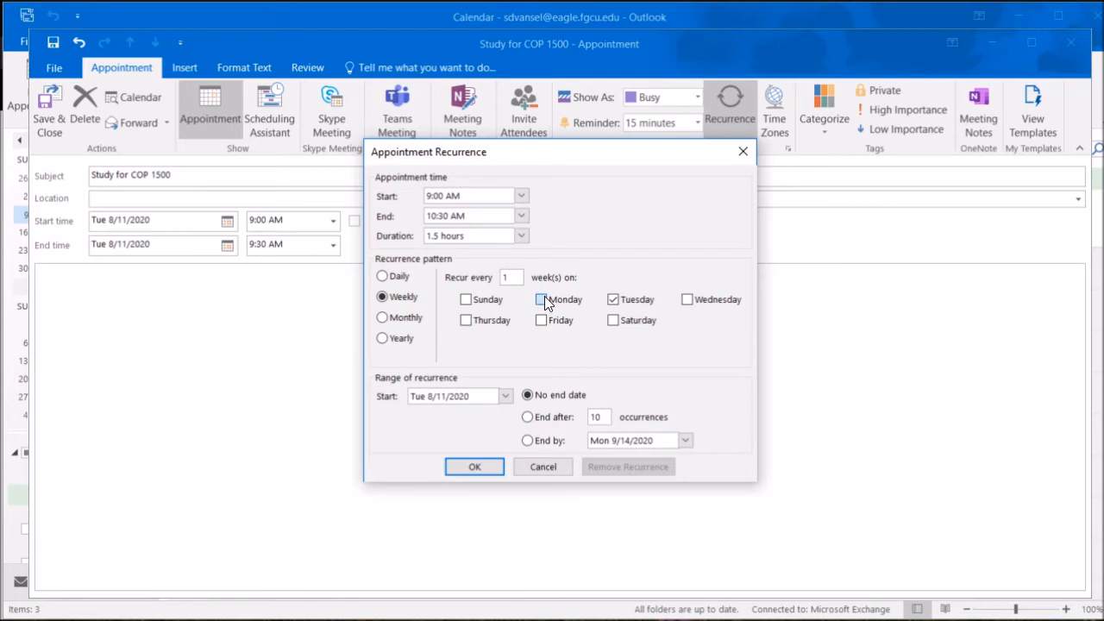
left_click(687, 299)
left_click(465, 319)
left_click(541, 321)
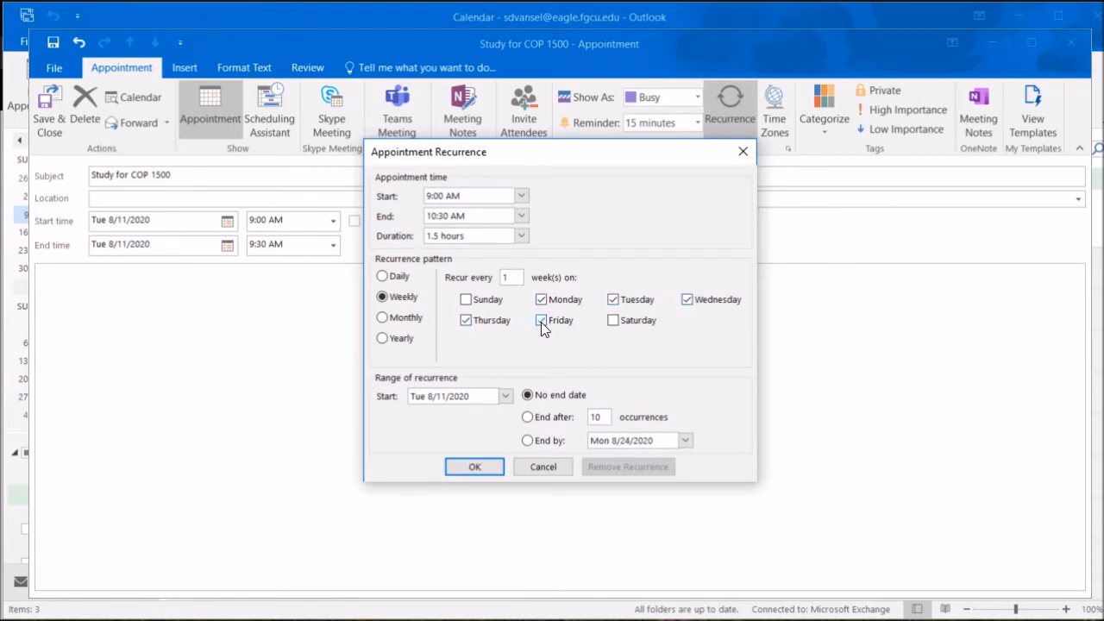
left_click(486, 465)
left_click(485, 466)
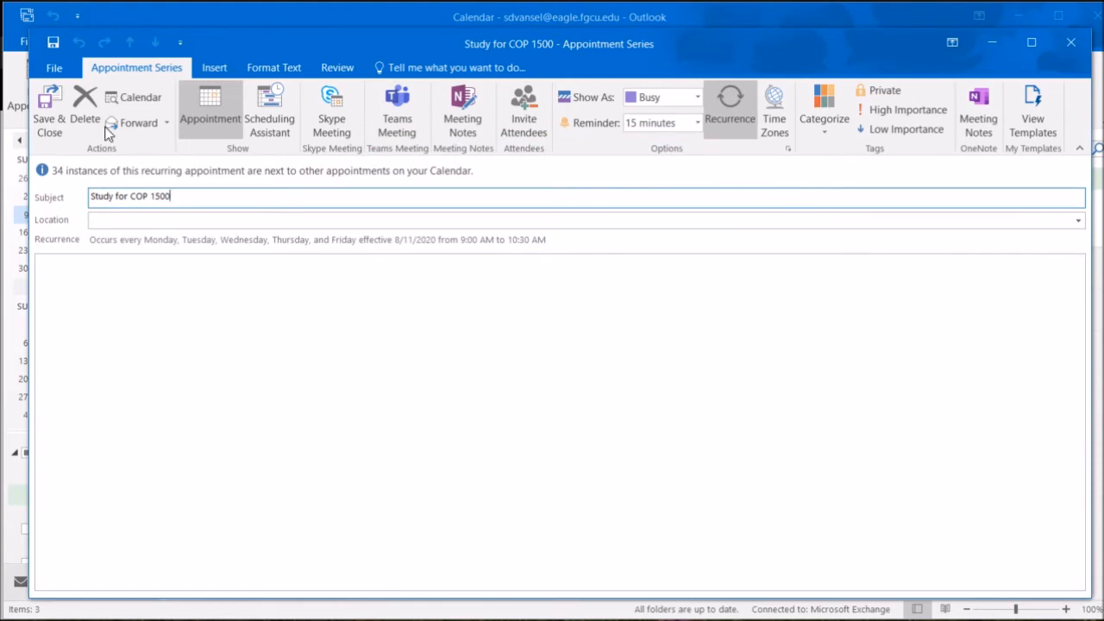
left_click(52, 105)
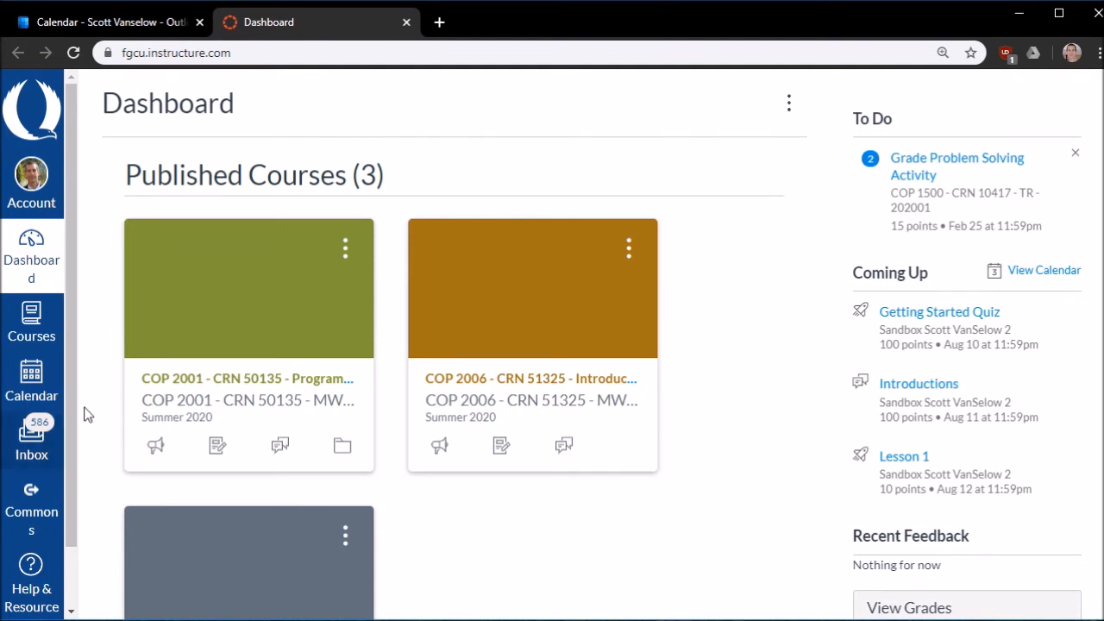
Open the Canvas Calendar Feed and copy its iCal link
left_click(27, 384)
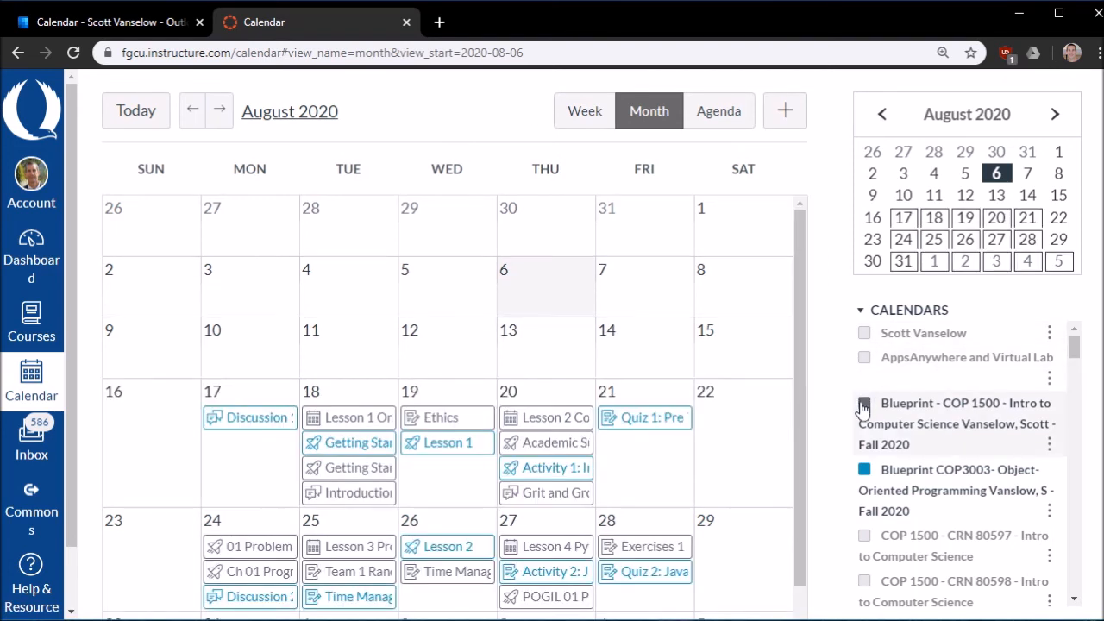
scroll(864, 410, "down", 5)
scroll(912, 448, "down", 15)
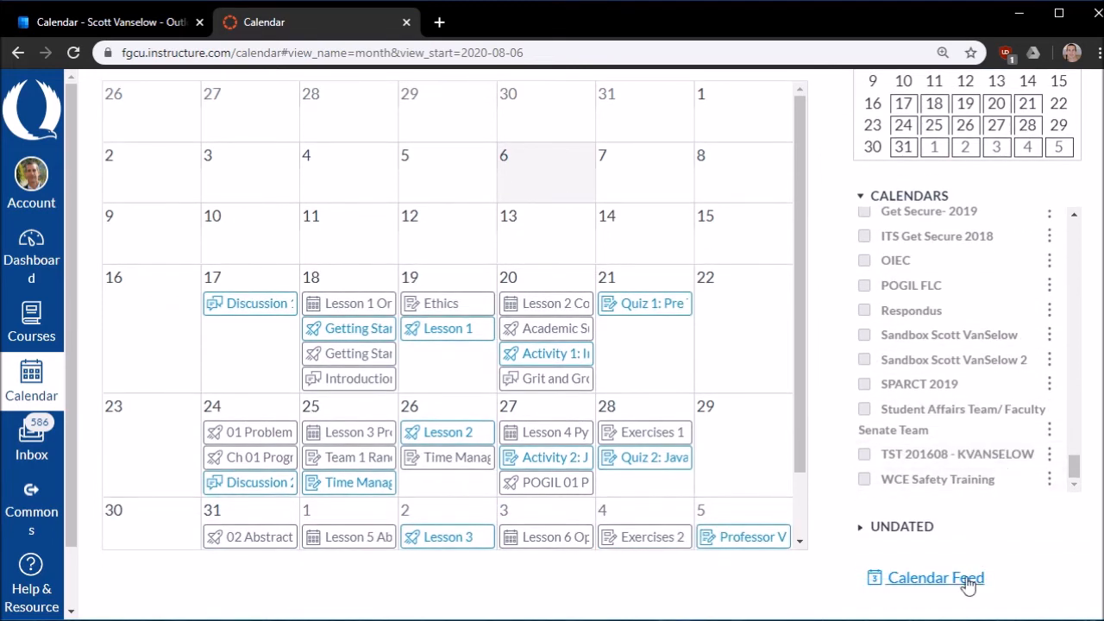
left_click(948, 581)
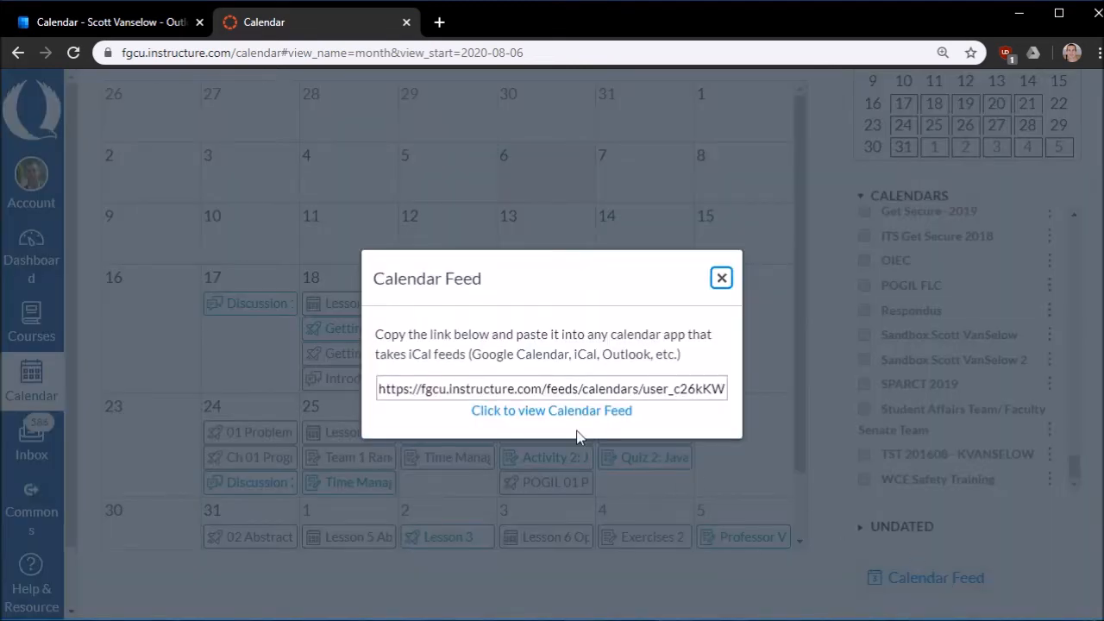
triple_click(484, 392)
right_click(485, 392)
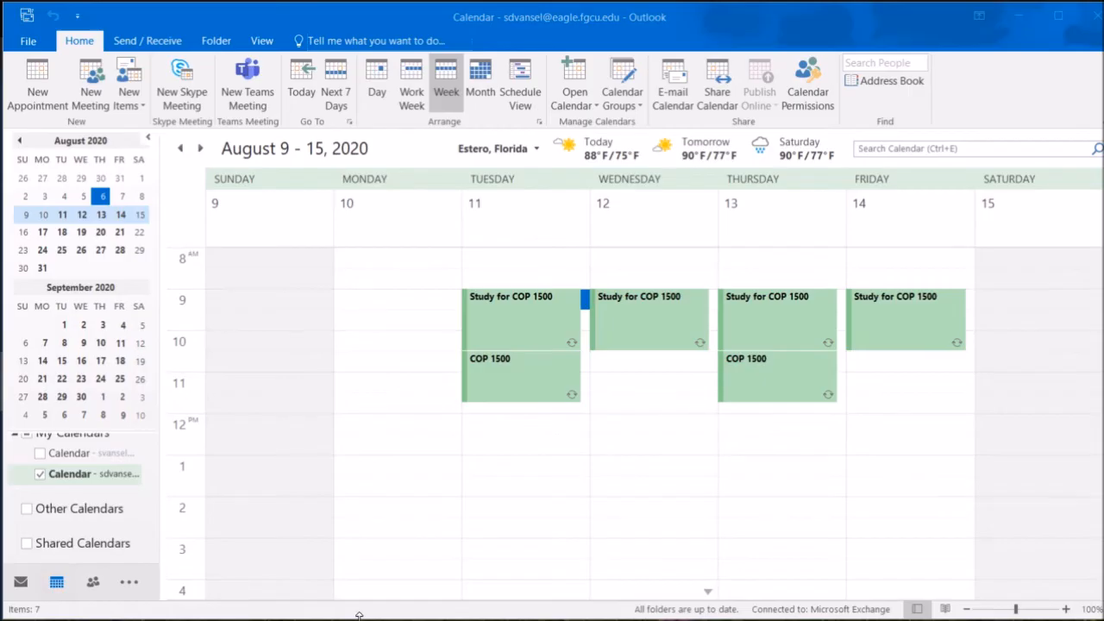
left_click_drag(358, 616, 359, 562)
scroll(148, 479, "down", 2)
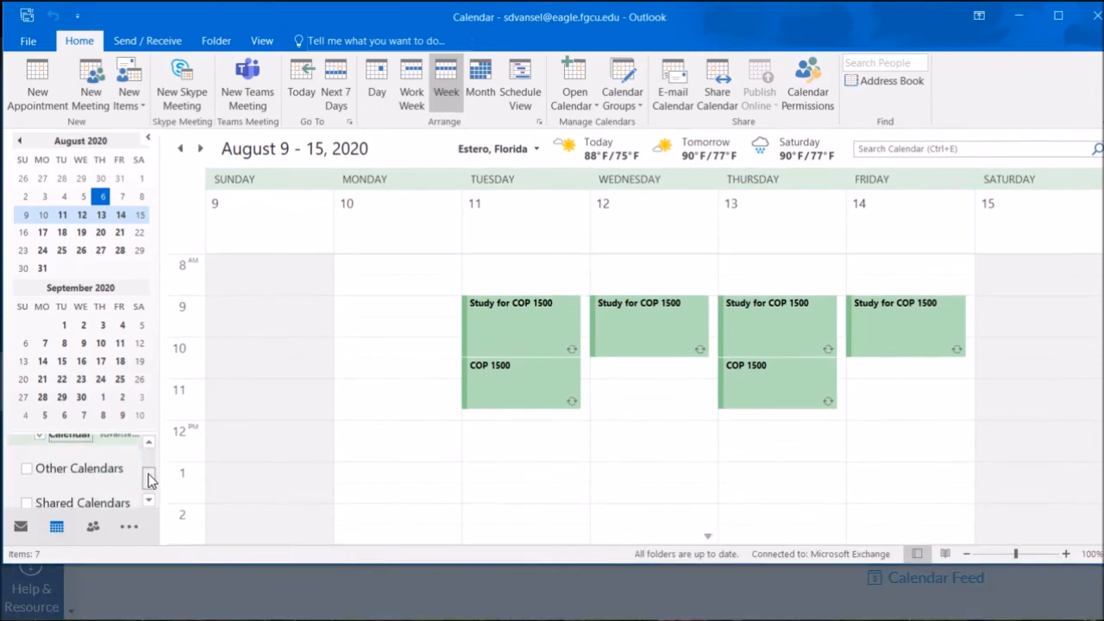
Add the copied Canvas iCal link as an Internet calendar under Other Calendars
right_click(95, 464)
mouse_move(191, 562)
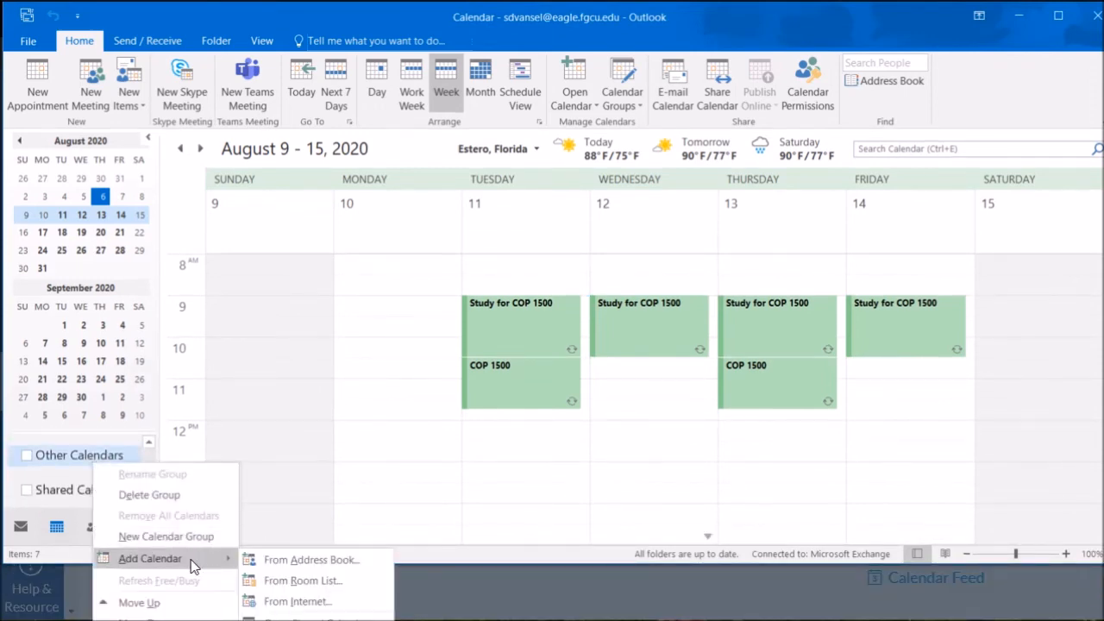
left_click(293, 602)
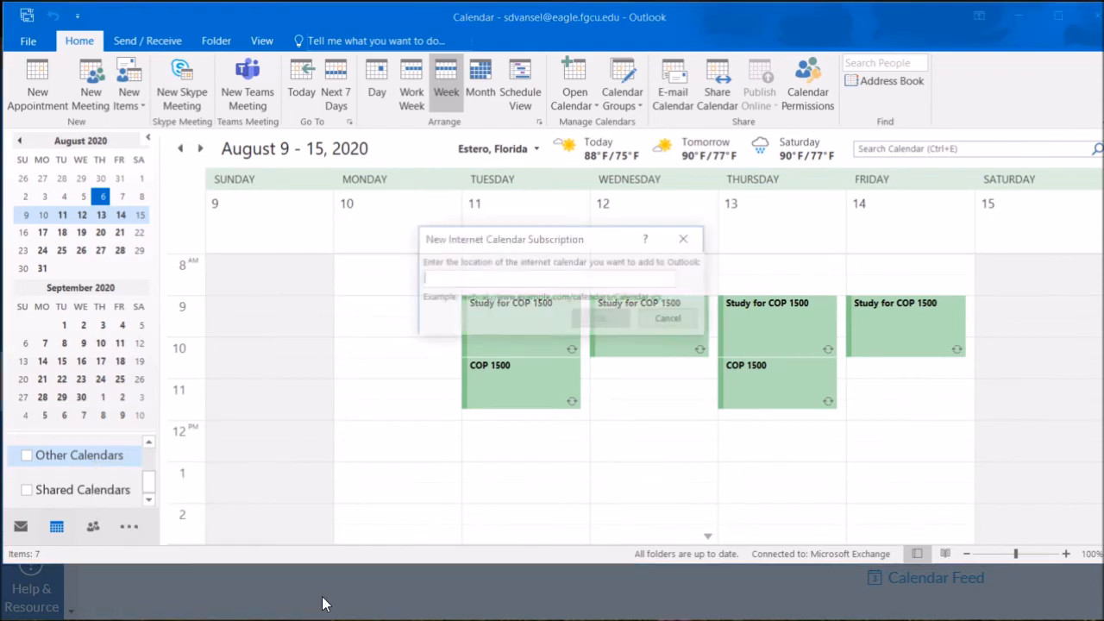
right_click(487, 280)
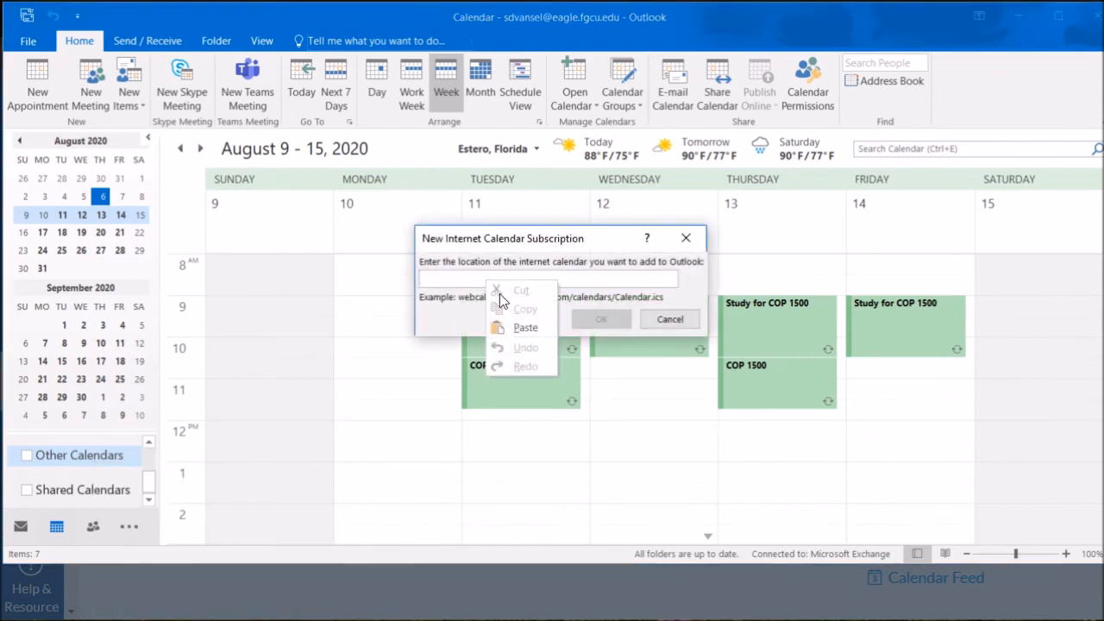
left_click(516, 326)
left_click(595, 320)
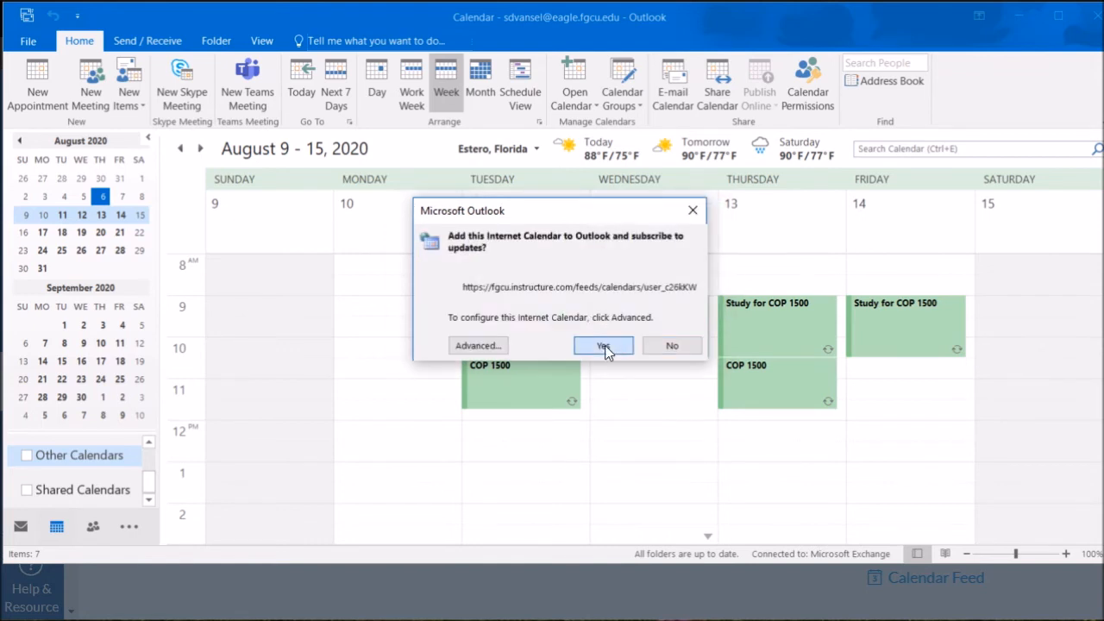
left_click(604, 346)
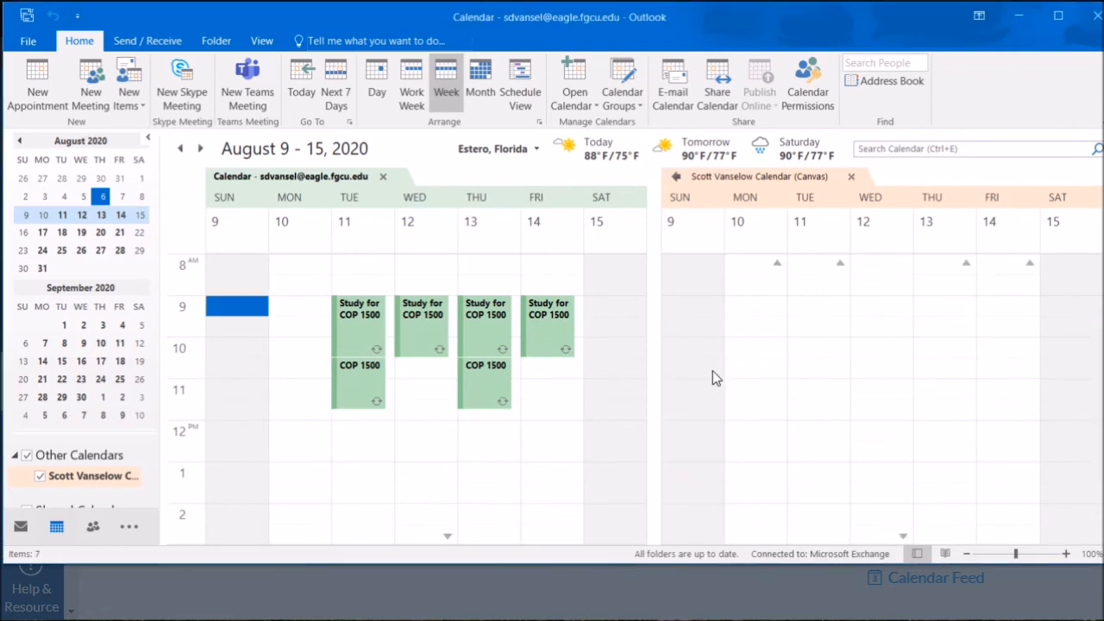
Advance to the week of August 16–22 and overlay the Canvas calendar on the main calendar
scroll(713, 371, "down", 3)
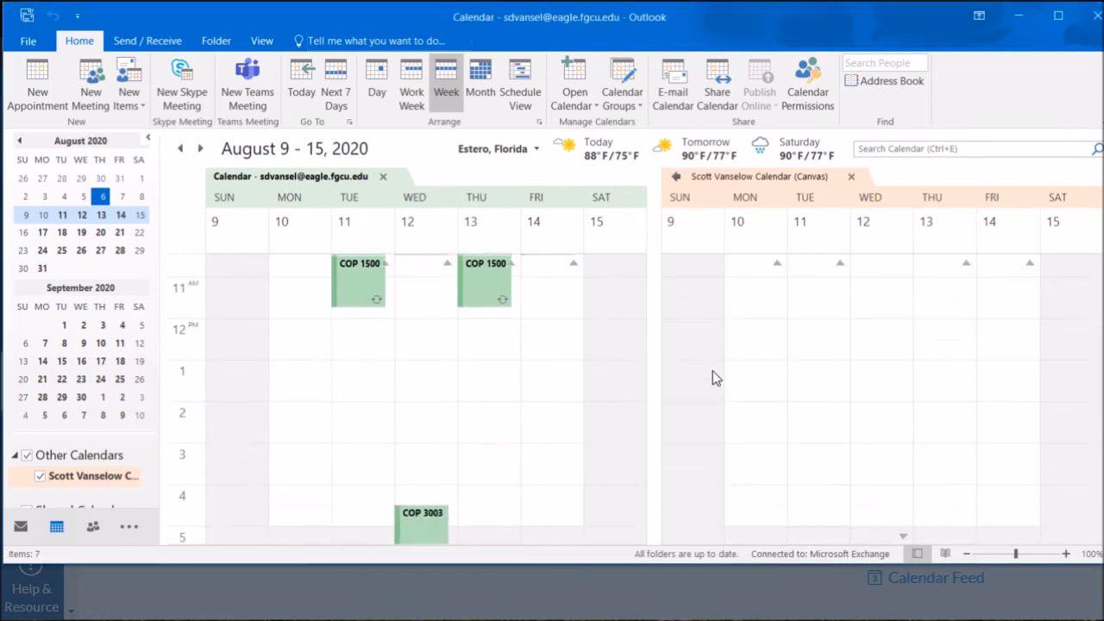
left_click(201, 148)
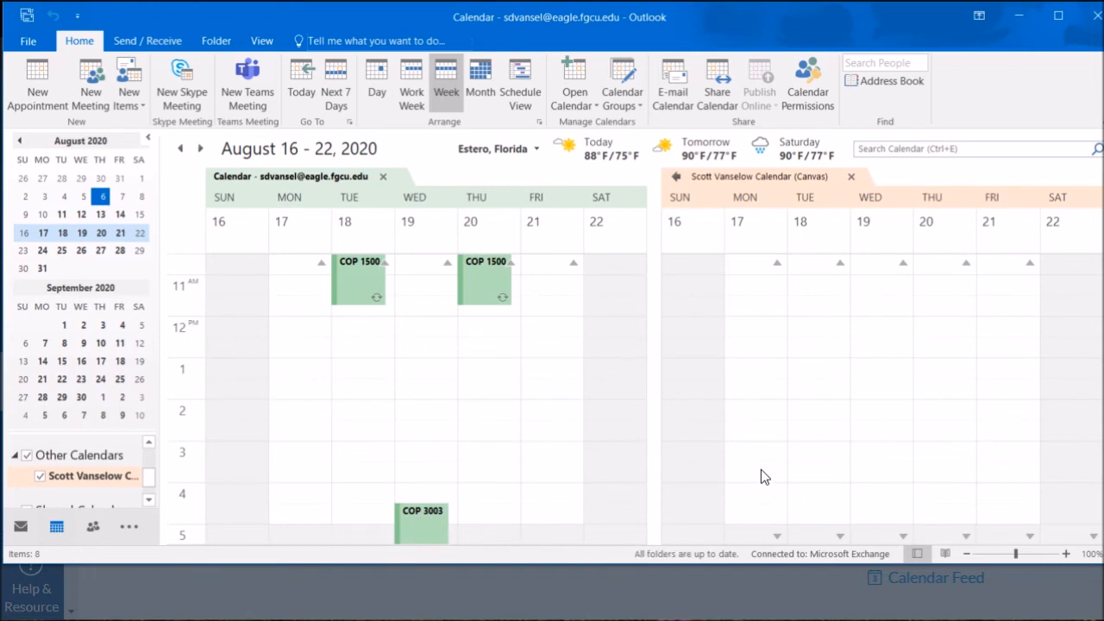
scroll(761, 470, "down", 7)
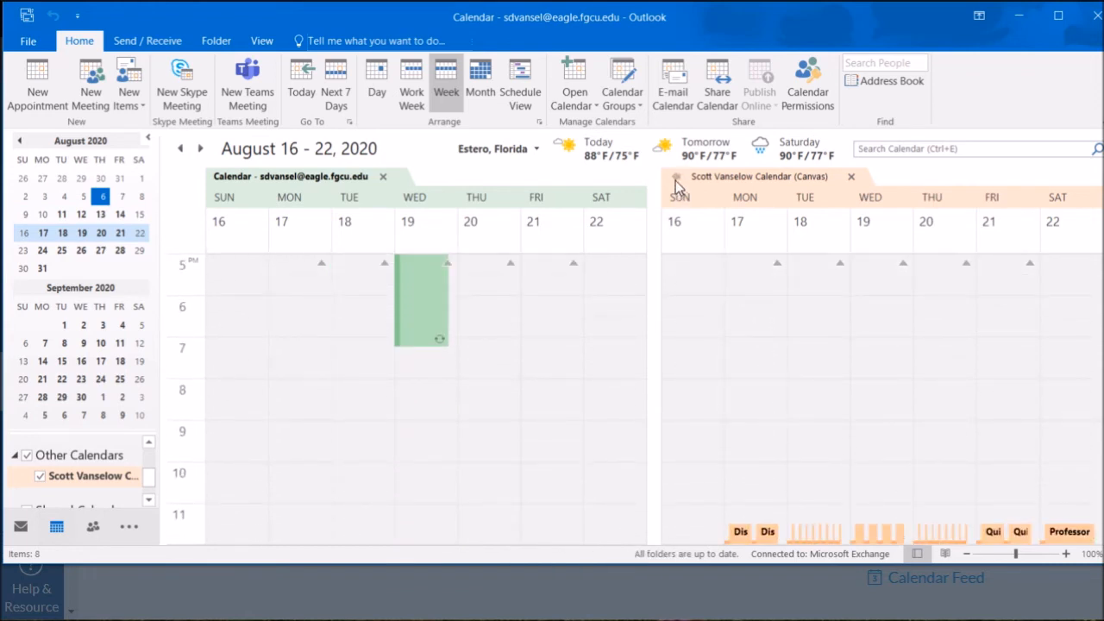
left_click(676, 177)
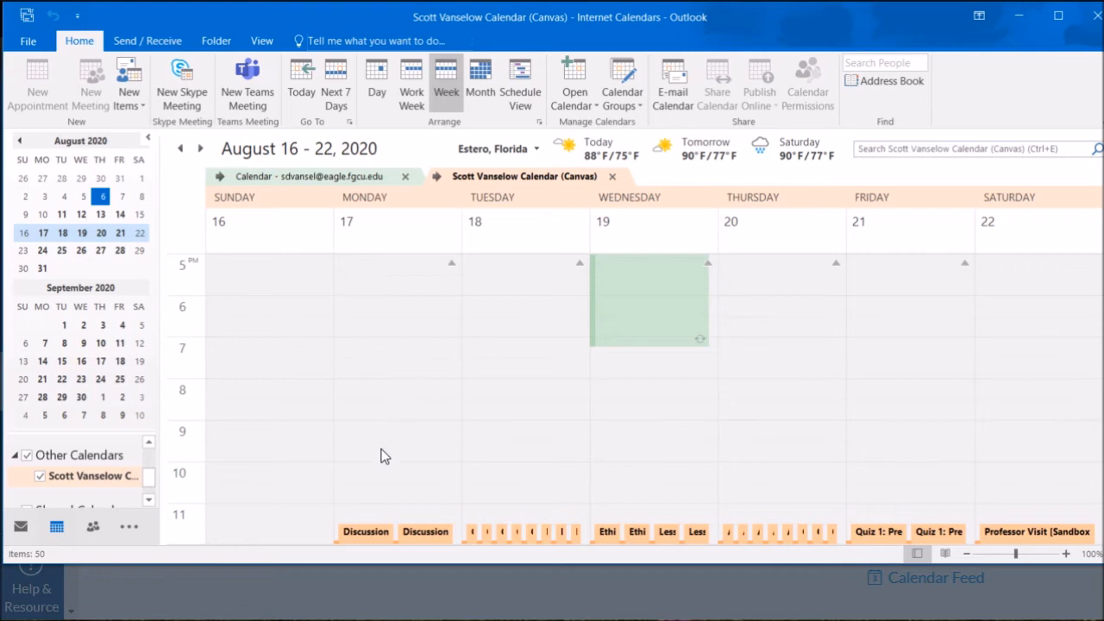
Bring the main calendar to the front and show more navigation places
mouse_move(351, 536)
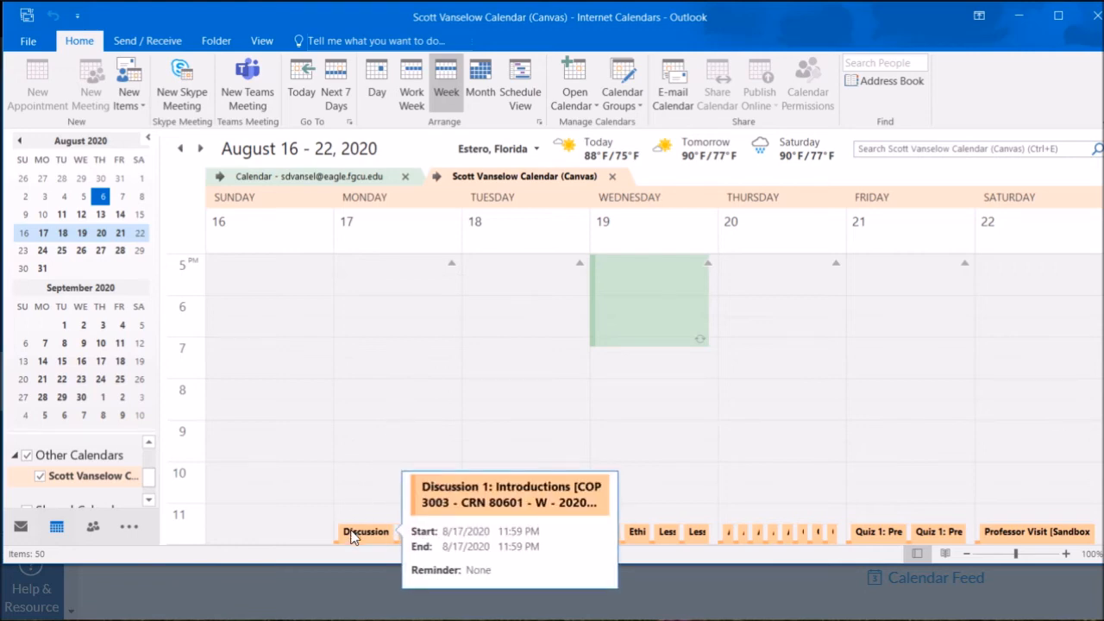
scroll(361, 461, "up", 2)
scroll(361, 460, "up", 3)
left_click(362, 463)
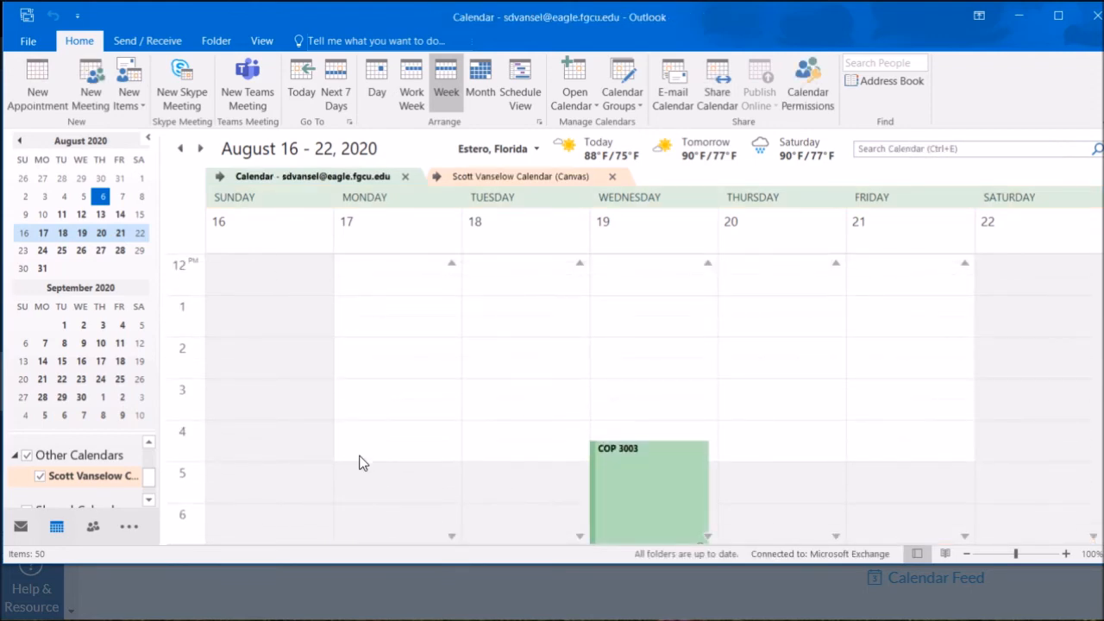
left_click(129, 528)
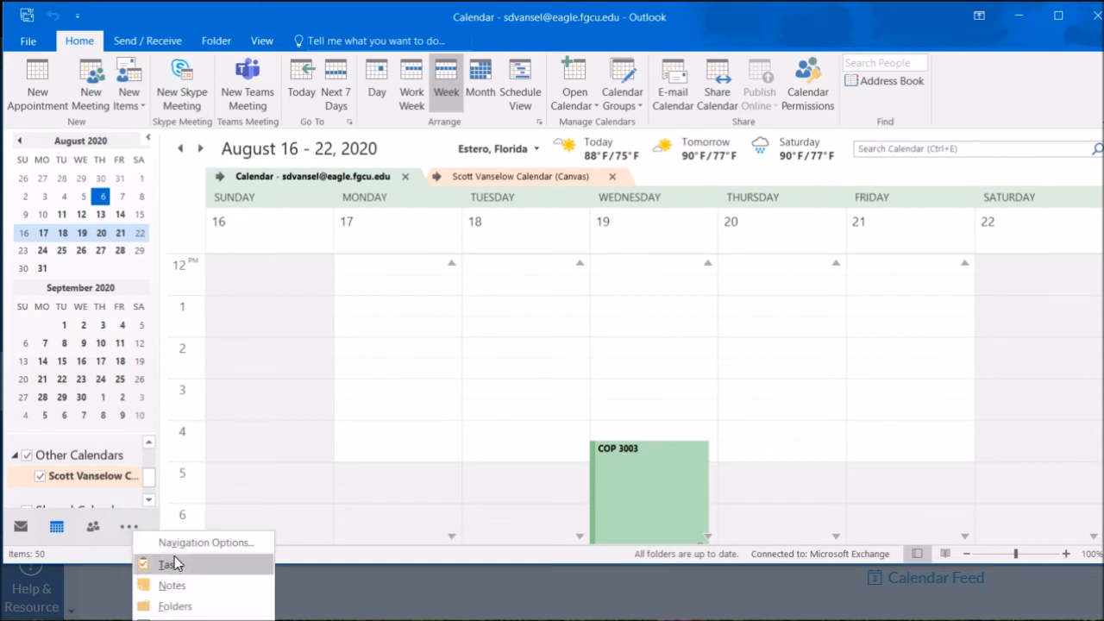
In the school account's Tasks, add a new task named 'Do Discussion 1'
left_click(177, 565)
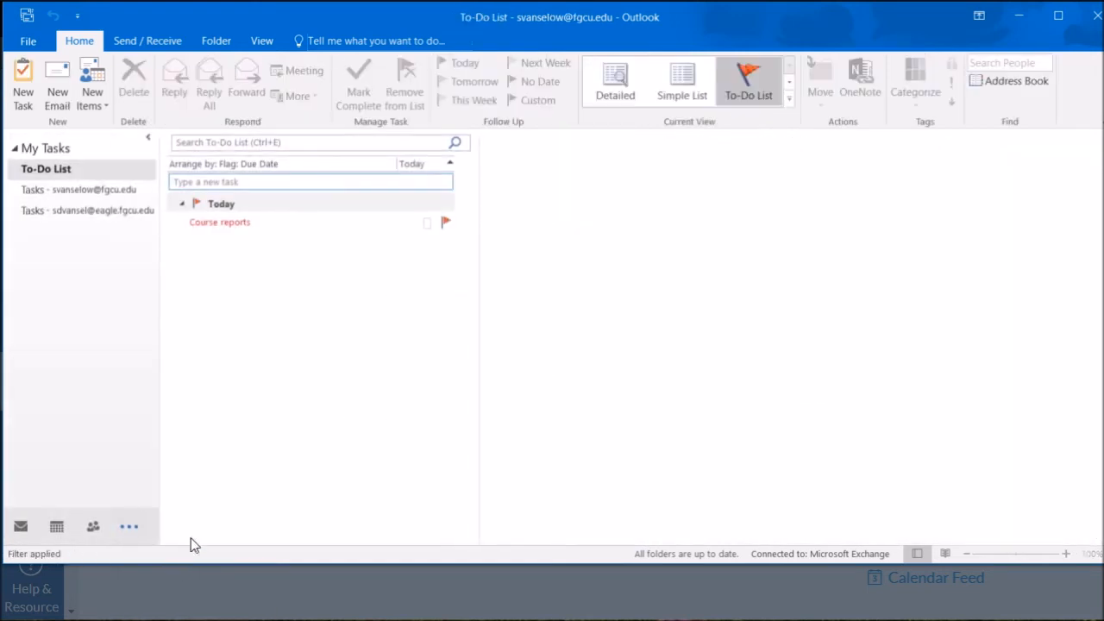
left_click(116, 214)
left_click(297, 181)
type("Do Discussion 1")
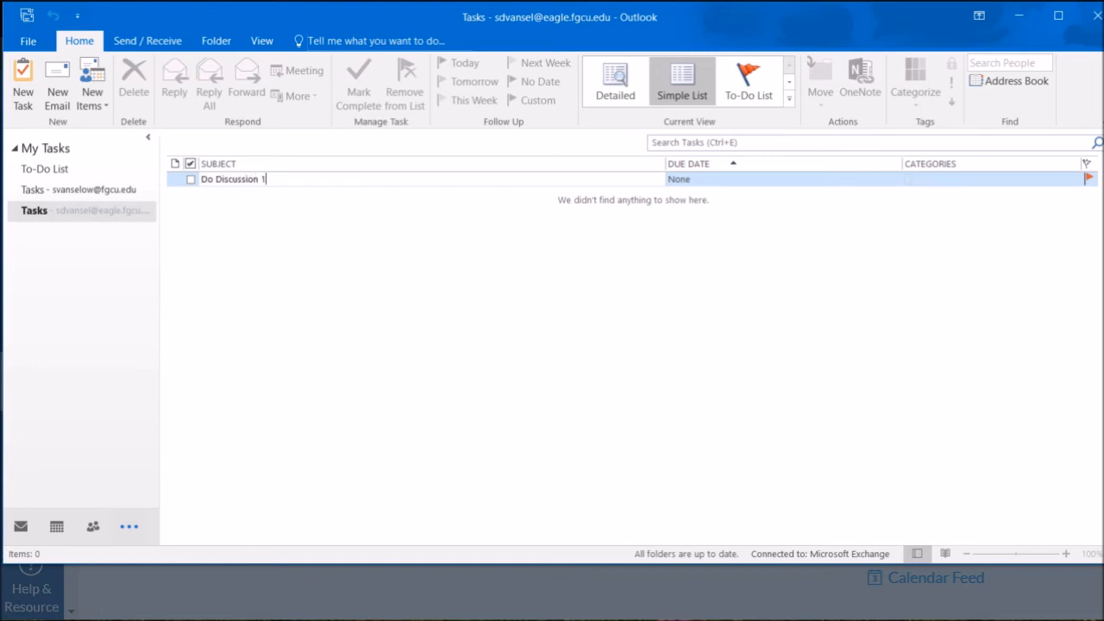
Date the Do Discussion 1 task for Monday August 17, 2020 and save it
double_click(707, 179)
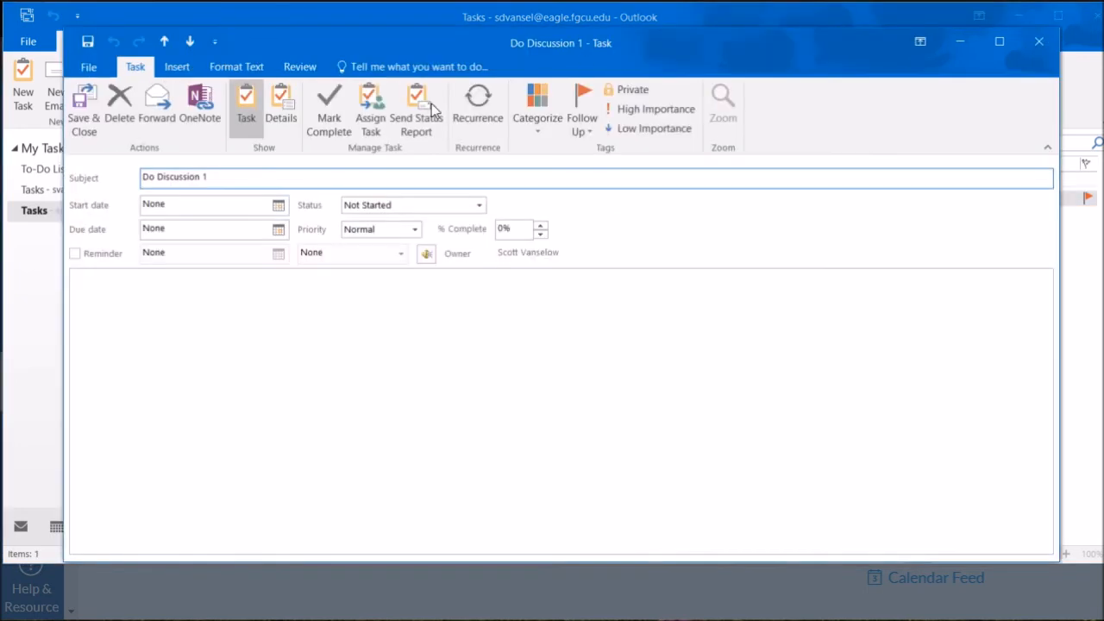
left_click(278, 207)
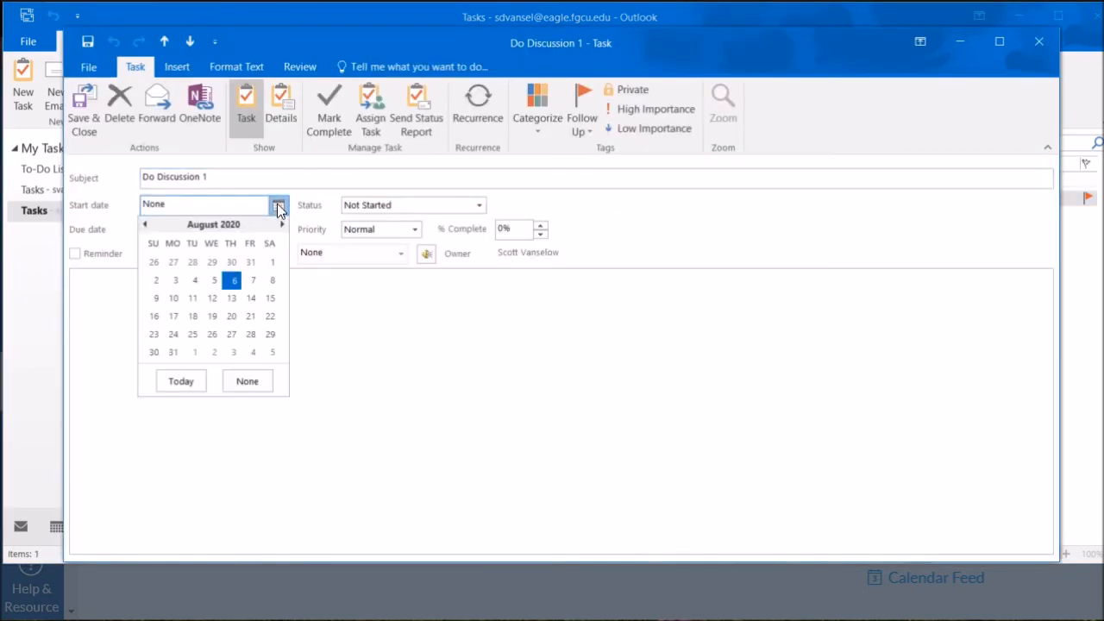
left_click(173, 316)
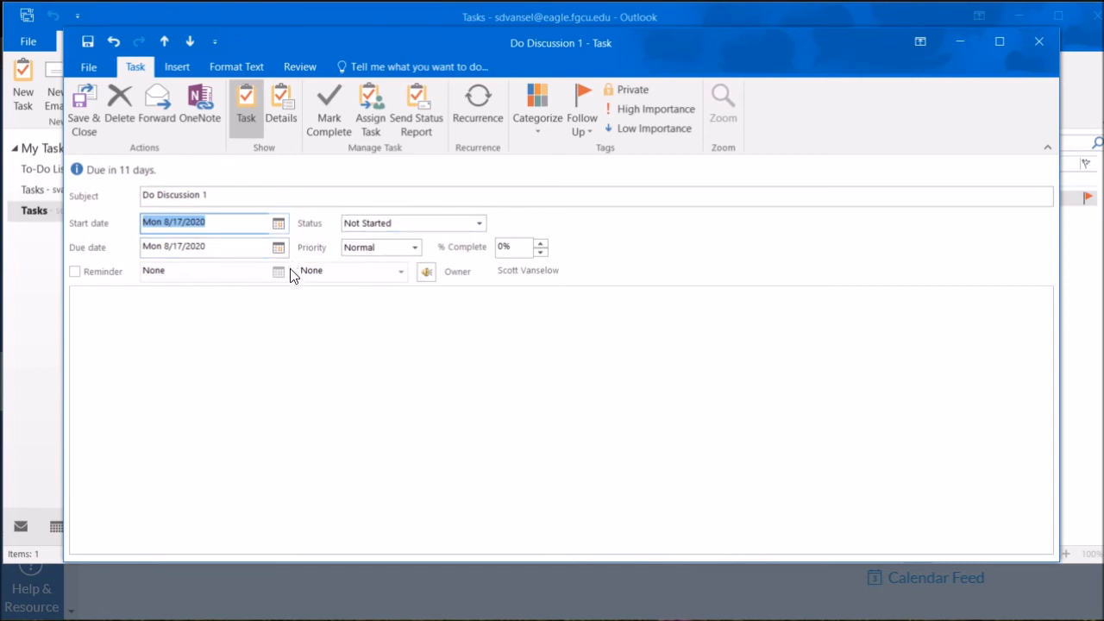
left_click(87, 109)
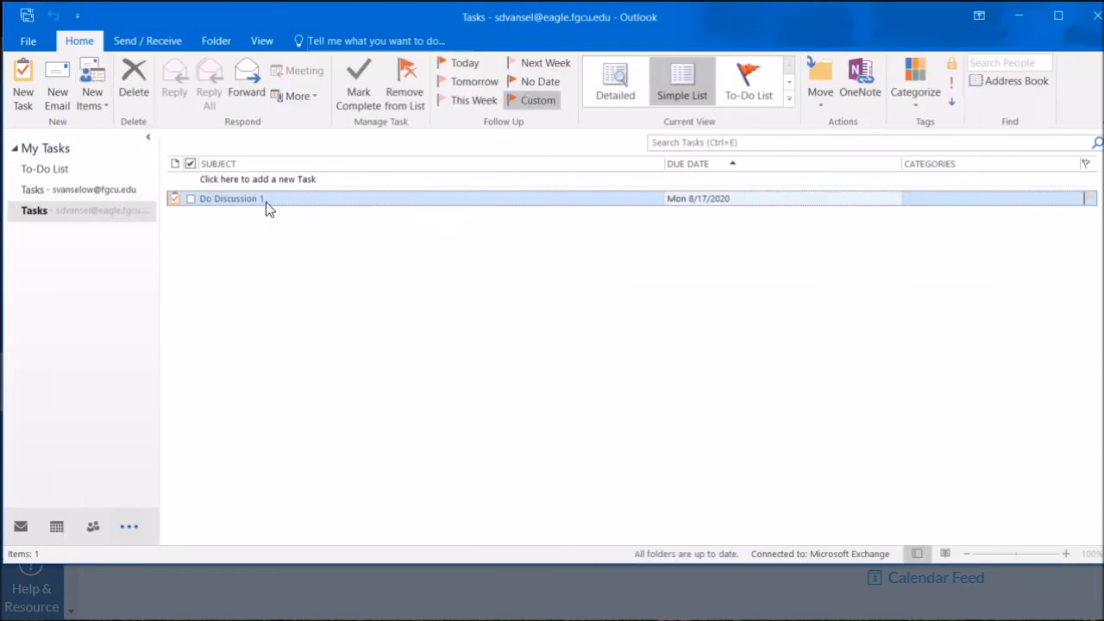
Add the note 'Do Discussion 1' to just Monday 8/17's Study for COP 1500 occurrence and save
left_click(61, 529)
left_click(410, 514)
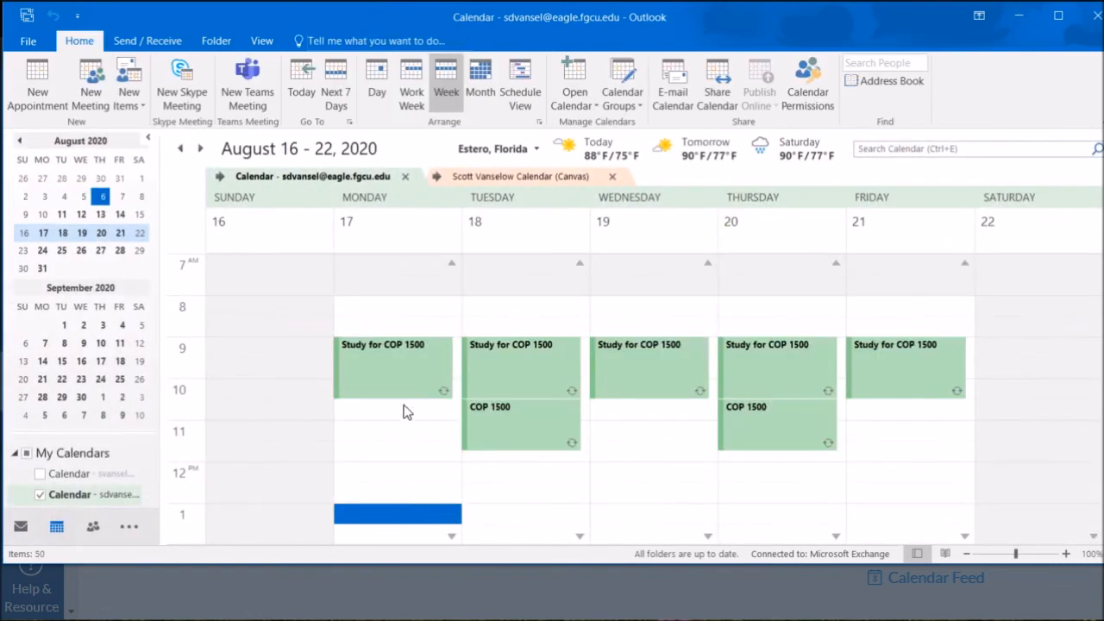
double_click(398, 372)
left_click(532, 329)
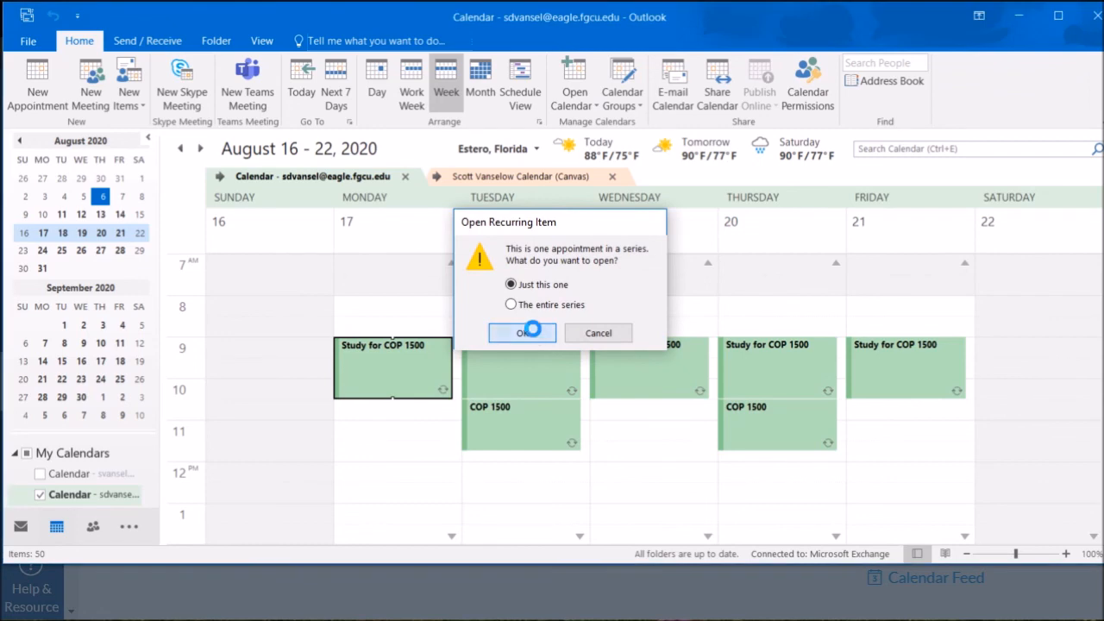
type("Do Discussi")
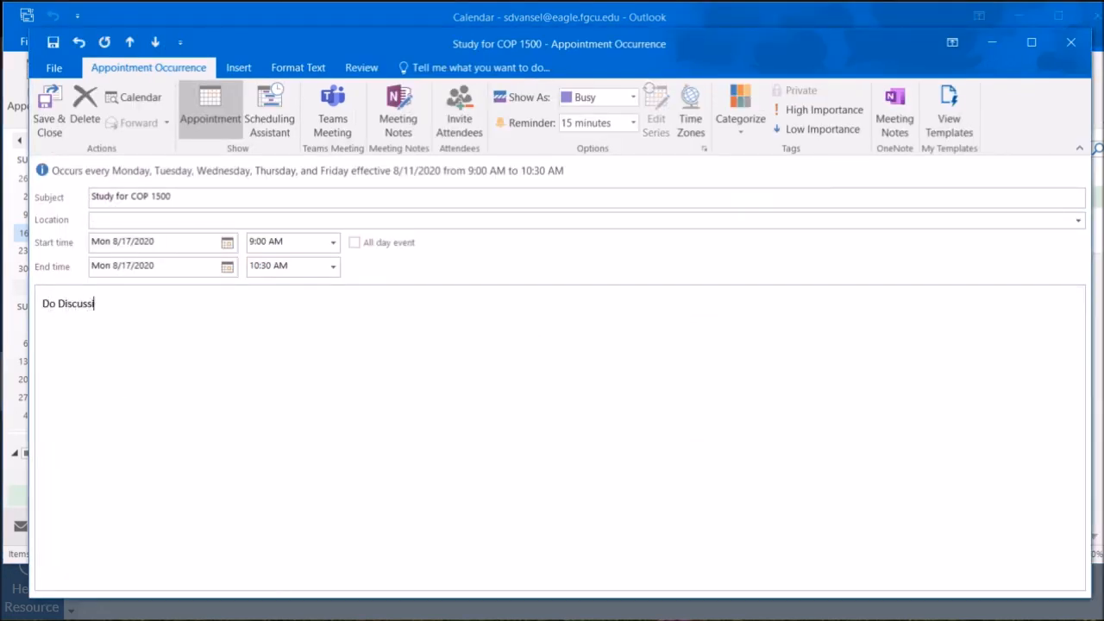
type("on 1")
left_click(54, 102)
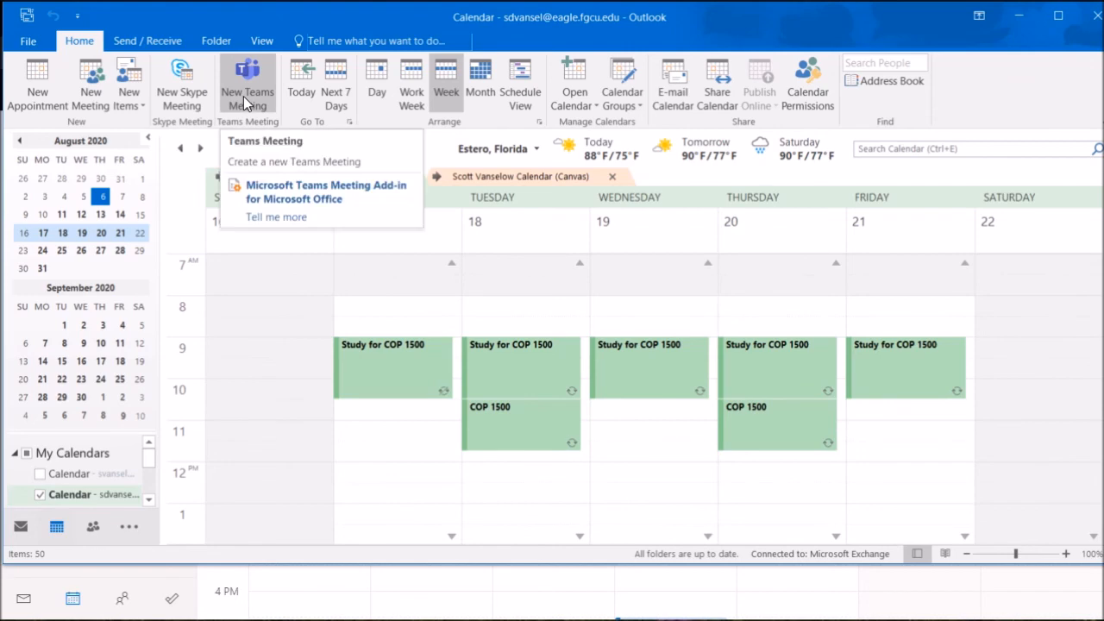
Create a Teams meeting with one attendee for Monday August 17 at 1:30 PM
left_click(243, 96)
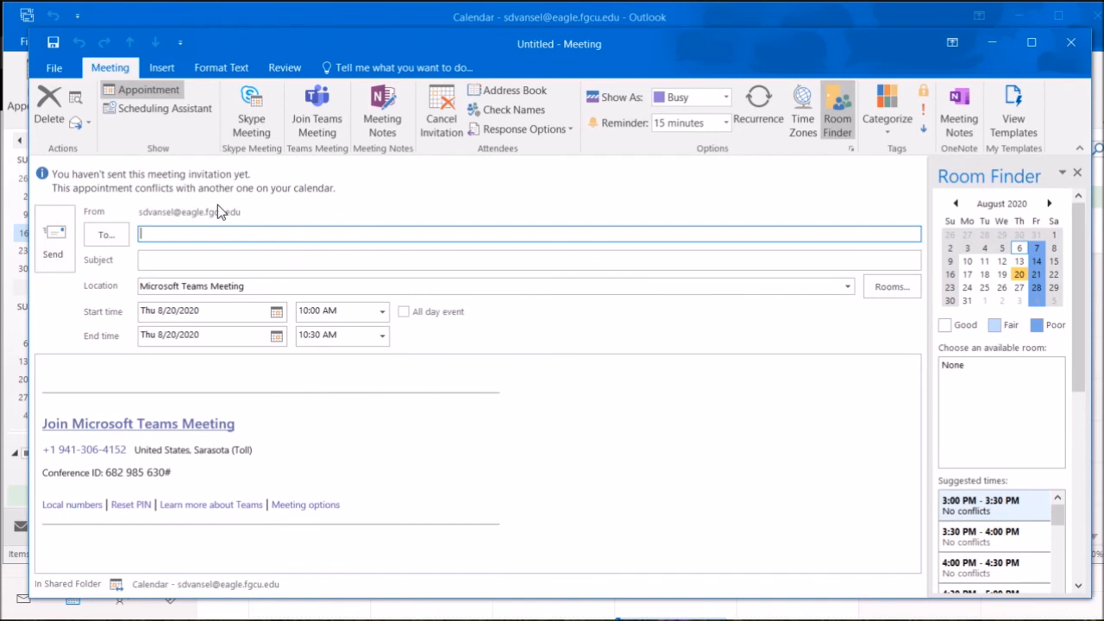
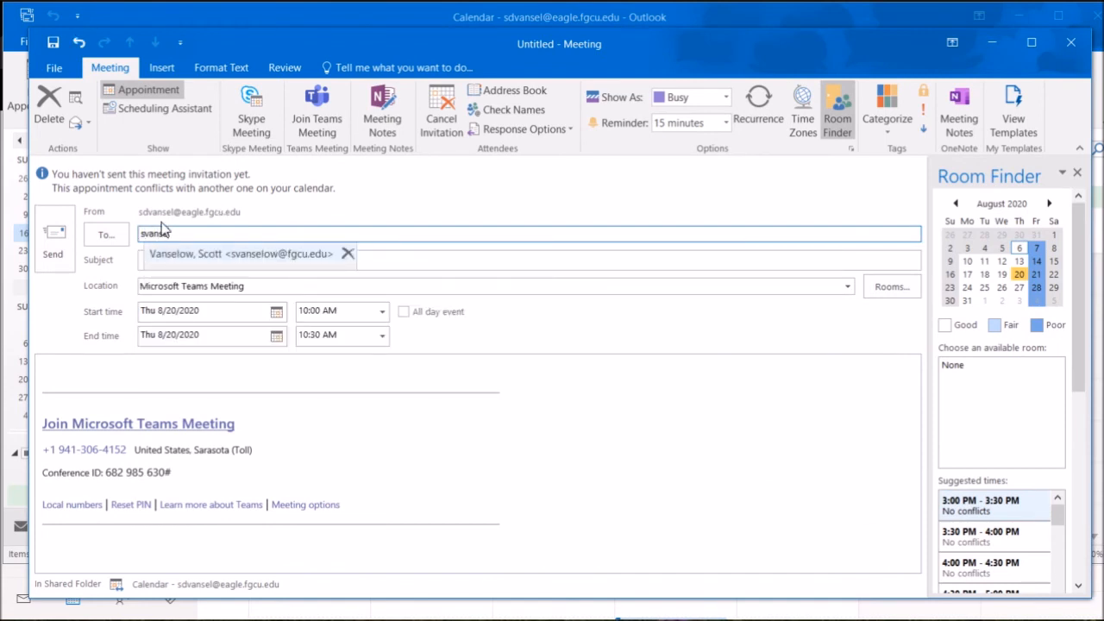
left_click(180, 252)
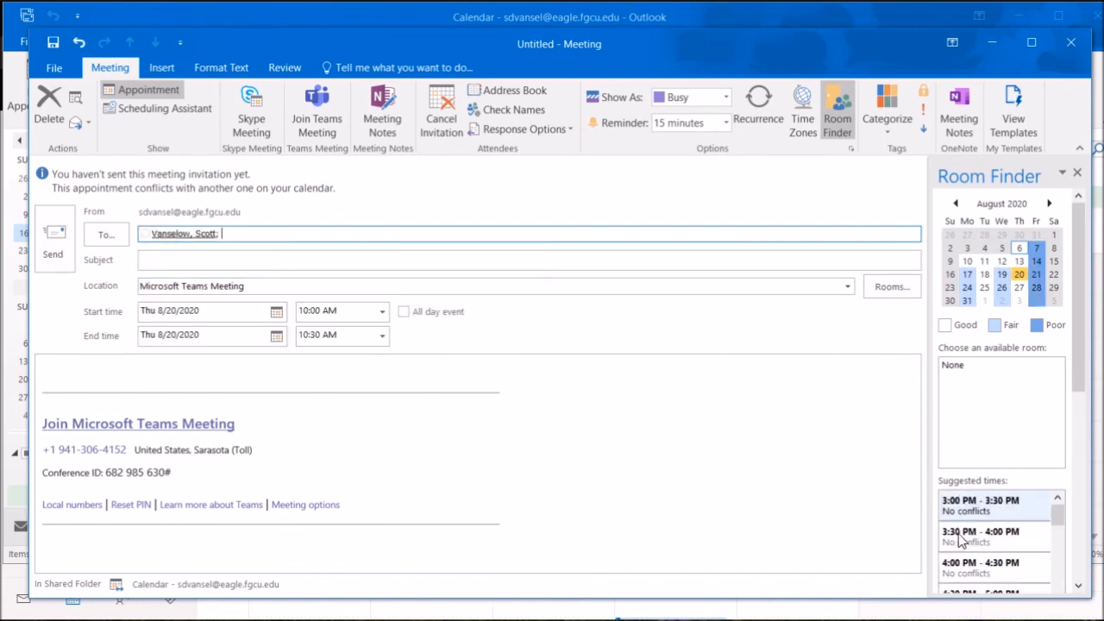
left_click(967, 275)
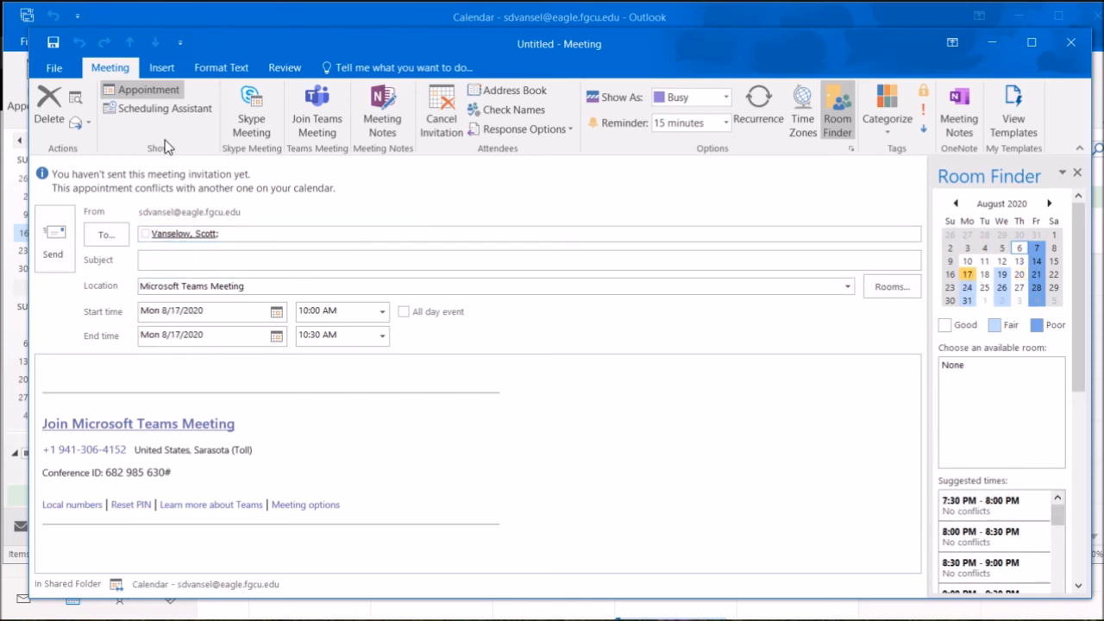
left_click(156, 109)
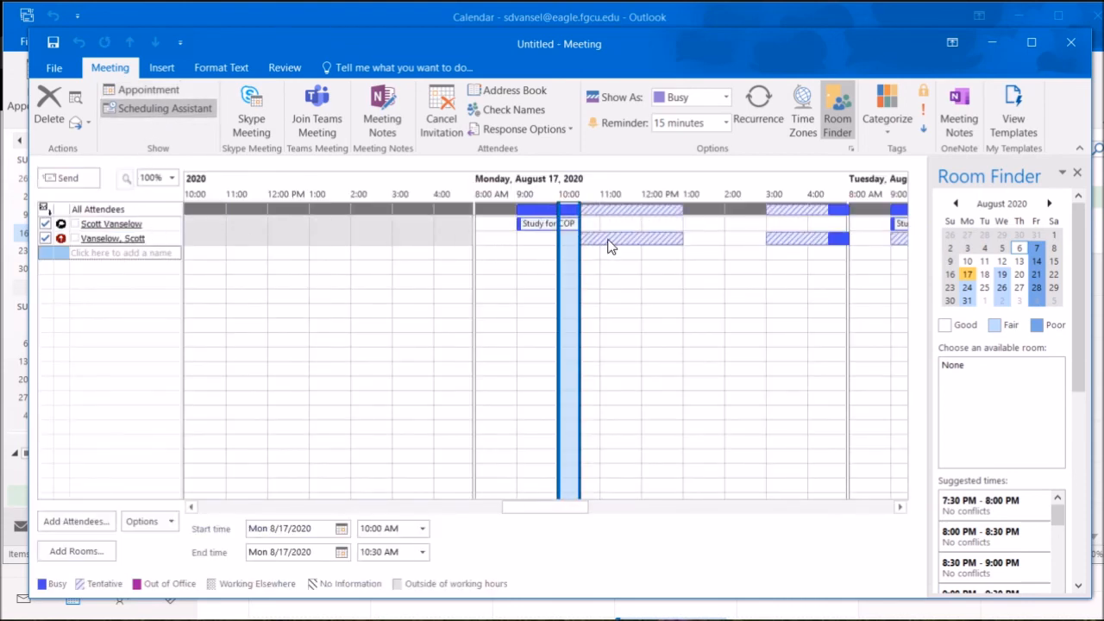
left_click(697, 242)
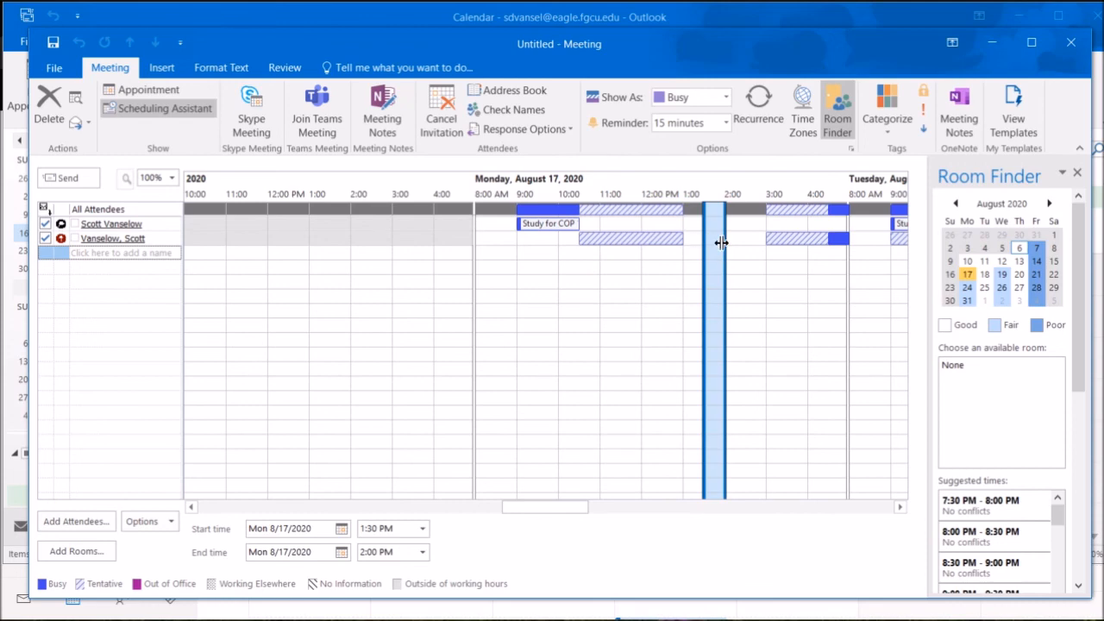
Give the meeting the subject 'Study Group!' and send the invitation
left_click(72, 176)
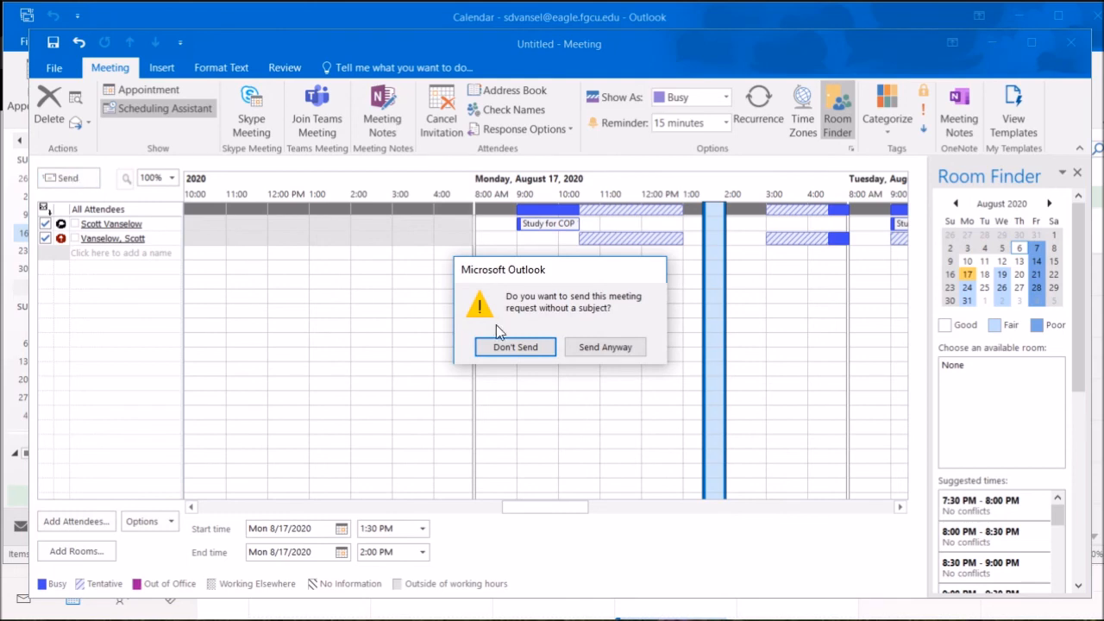
left_click(537, 348)
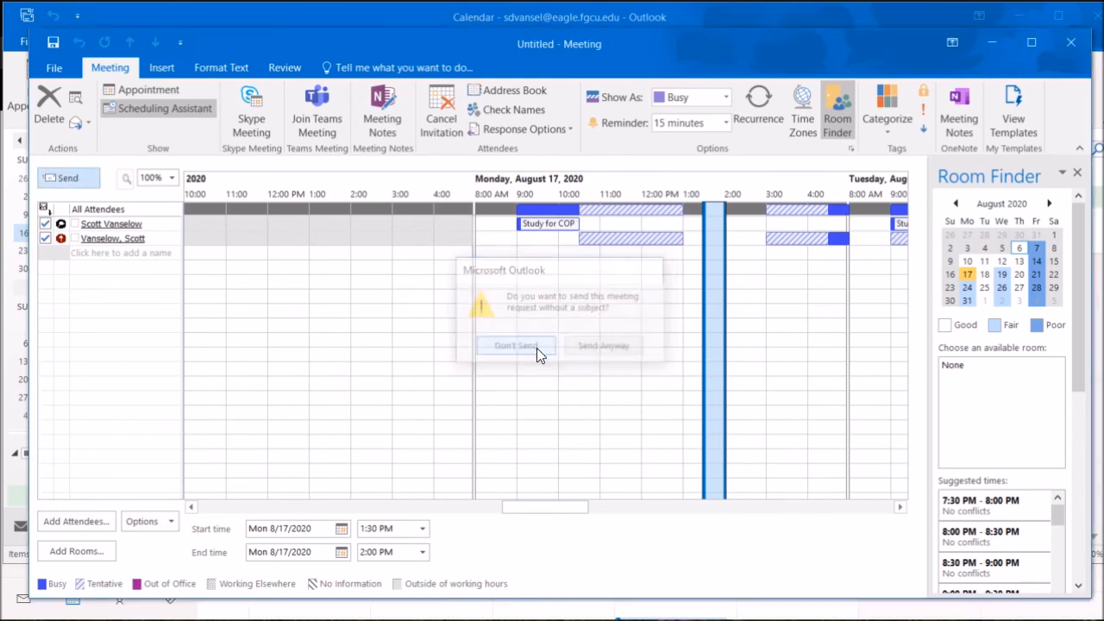
left_click(135, 91)
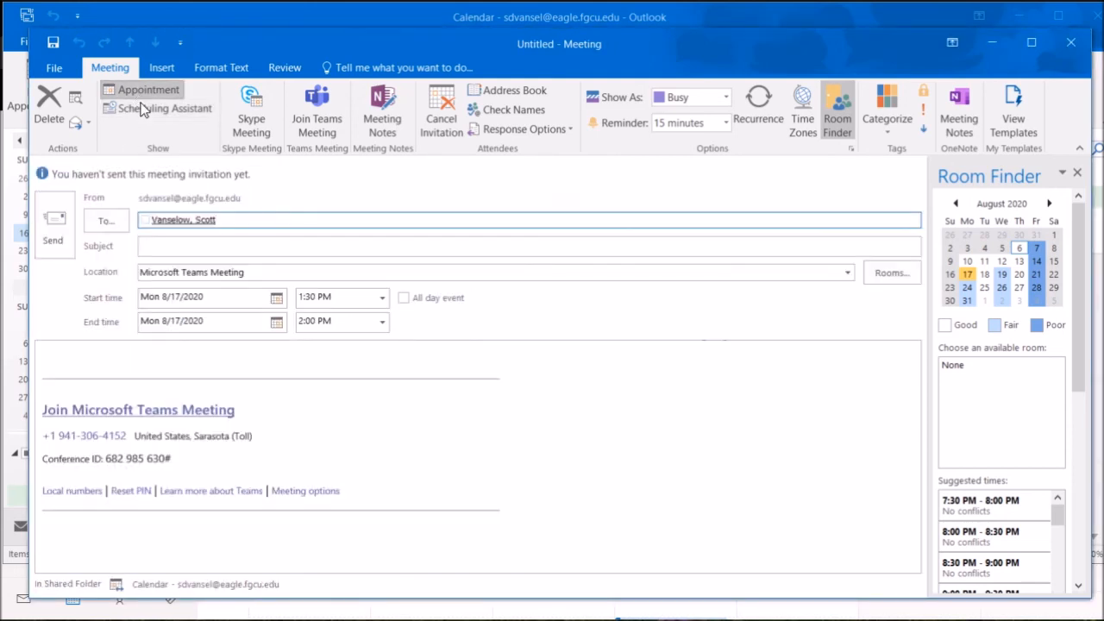
left_click(161, 248)
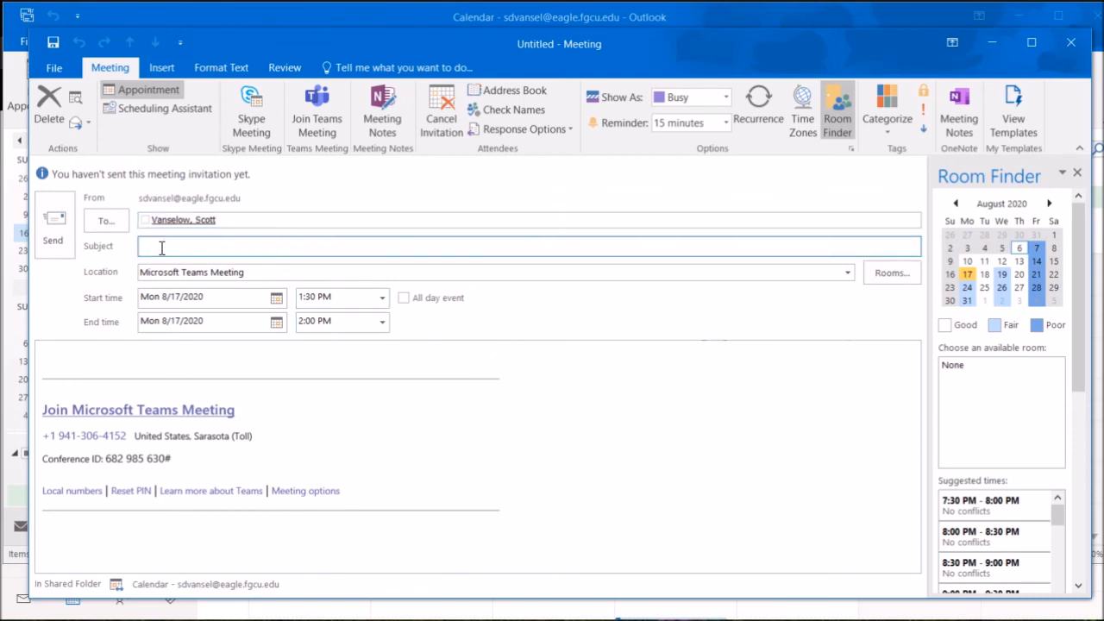
type("Study Group!")
left_click(54, 225)
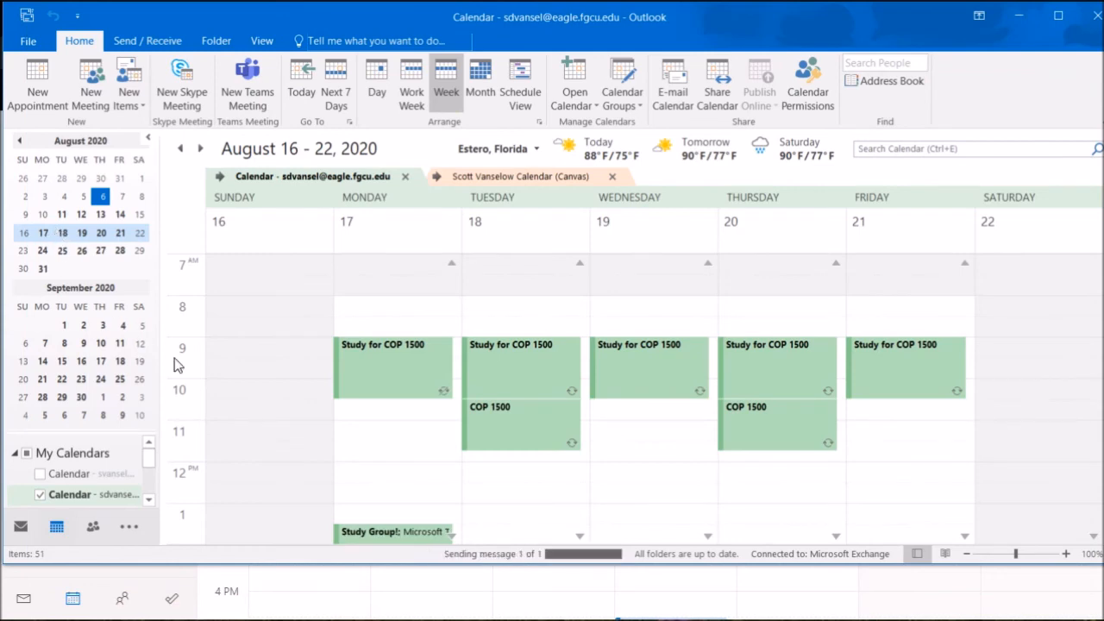
Show the invited account's calendar and hide the first calendar
scroll(388, 515, "down", 3)
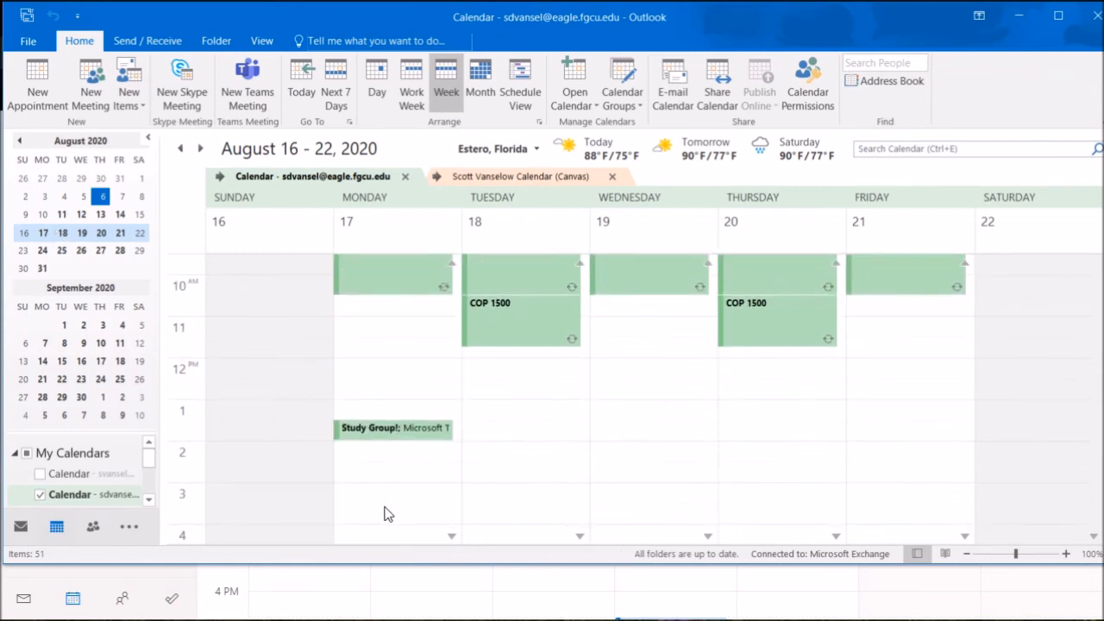
left_click(40, 474)
left_click(41, 496)
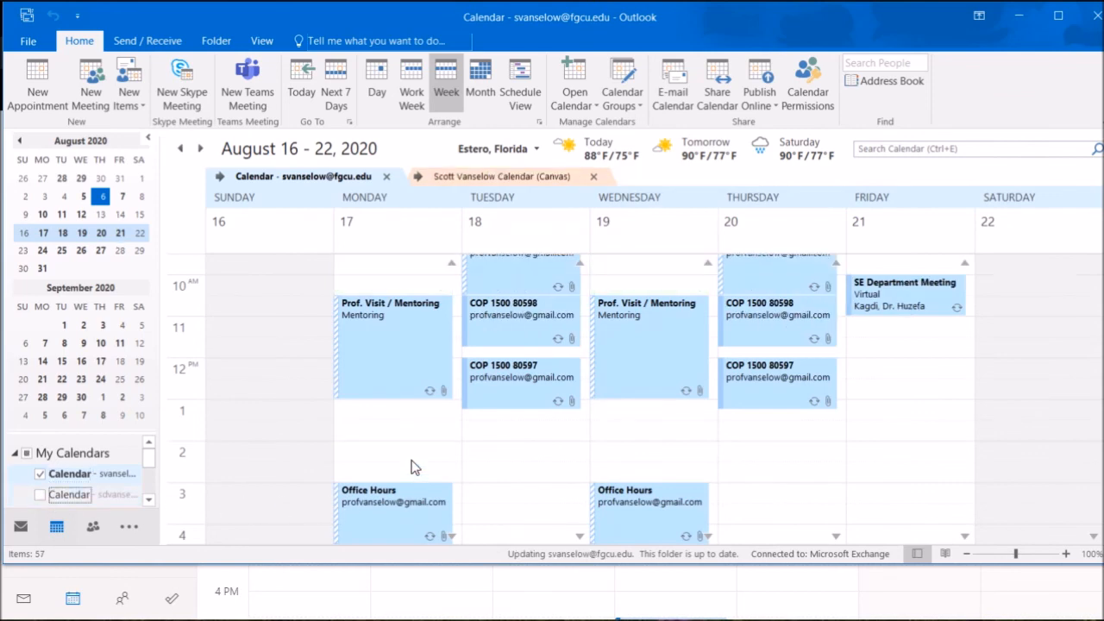
Accept the Study Group! meeting and send the response now
scroll(200, 431, "down", 5)
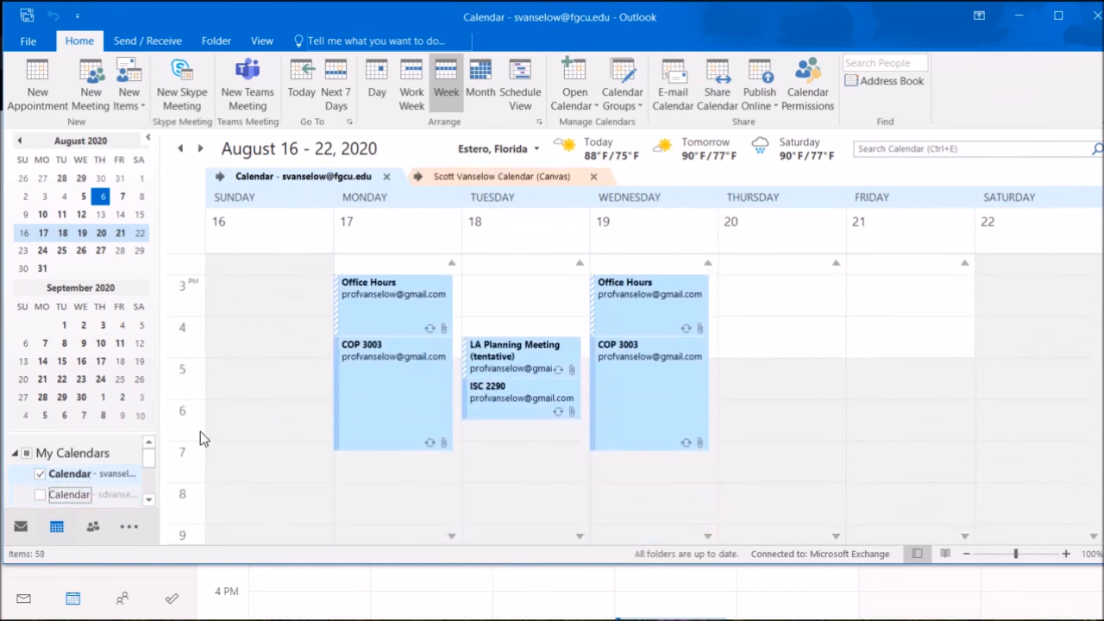
scroll(200, 431, "up", 3)
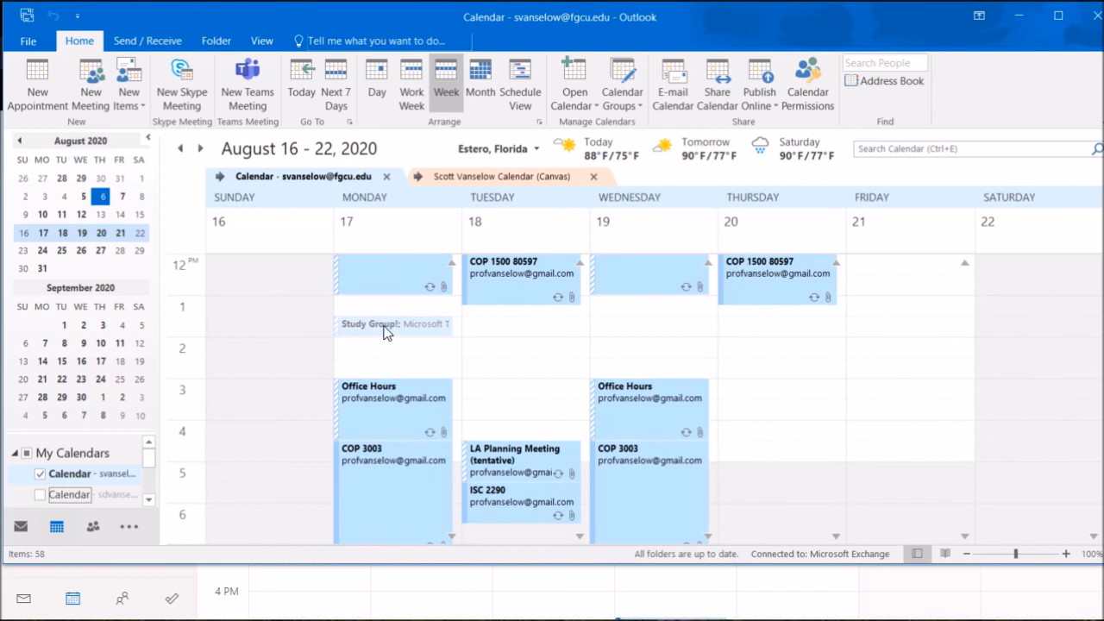
mouse_move(385, 332)
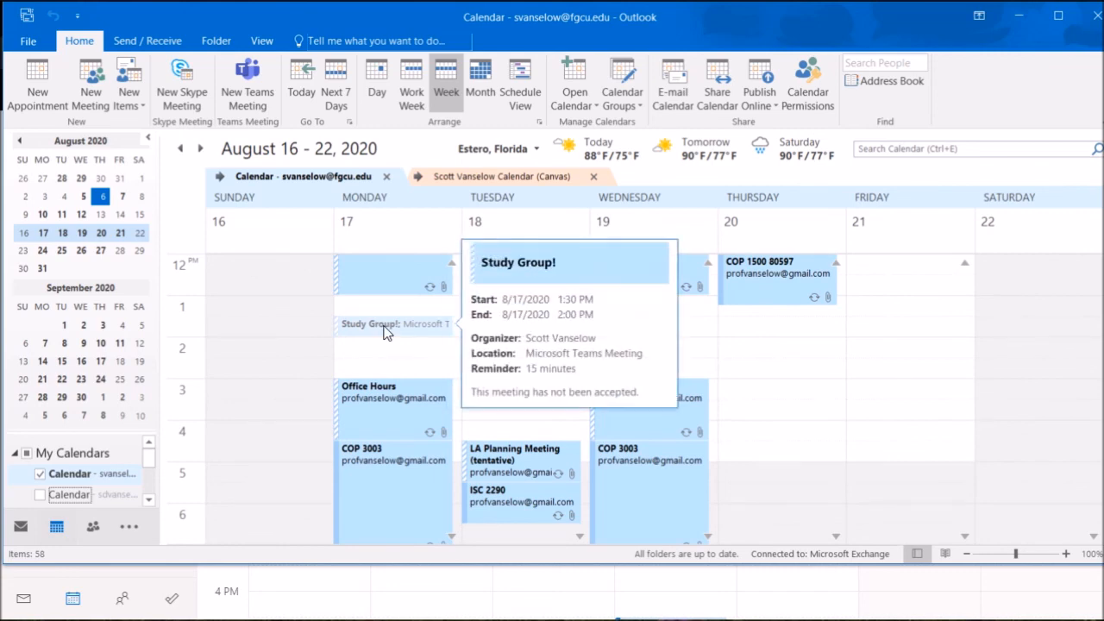
left_click(385, 332)
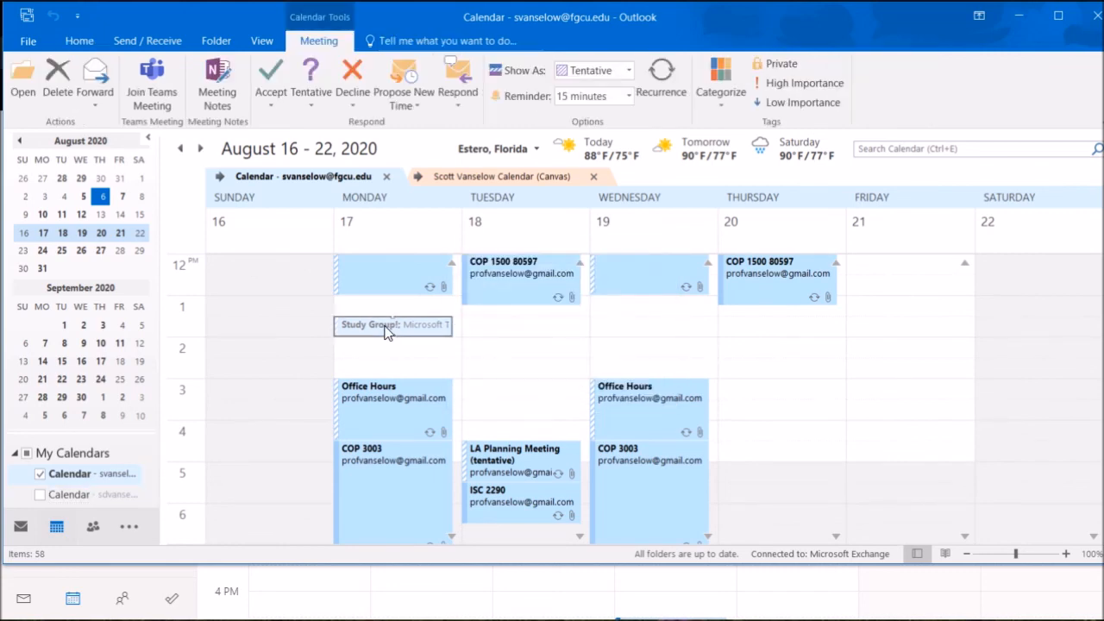
left_click(264, 80)
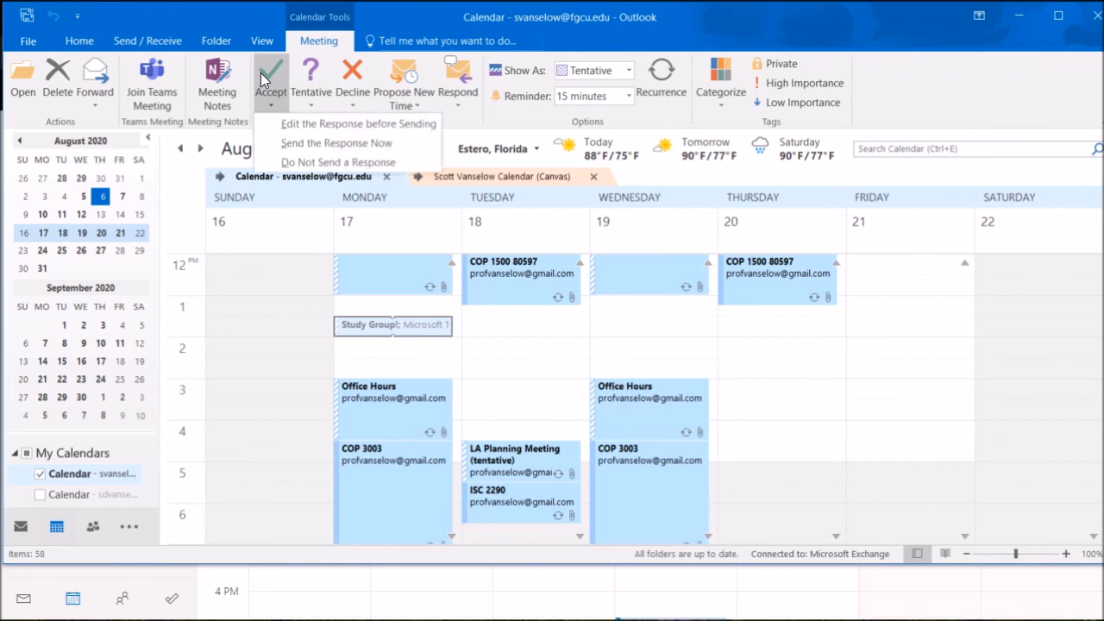
left_click(315, 143)
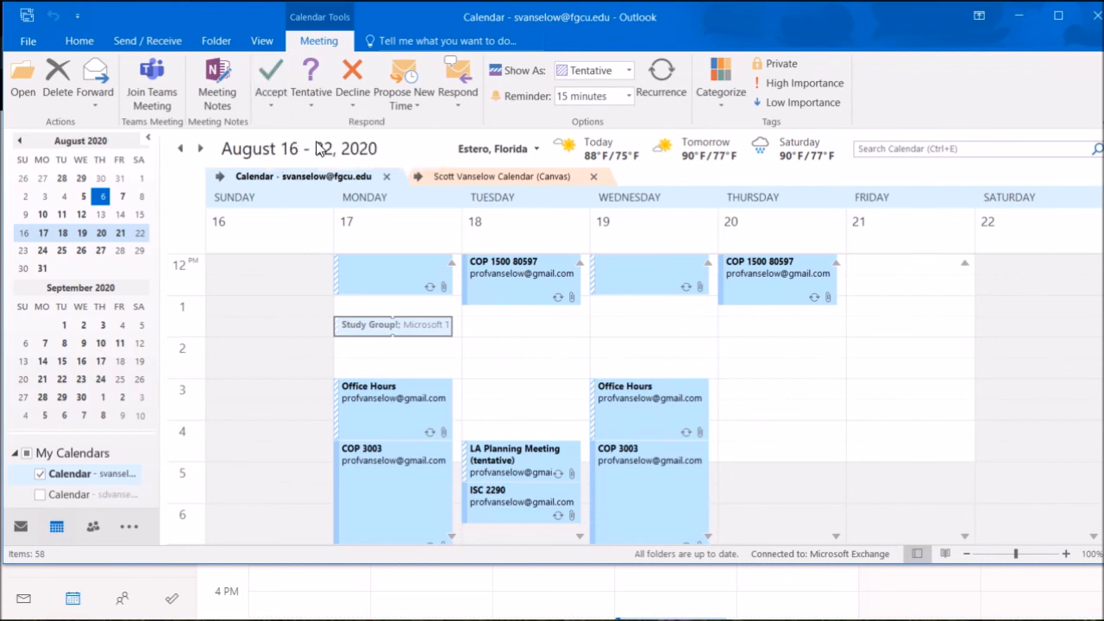